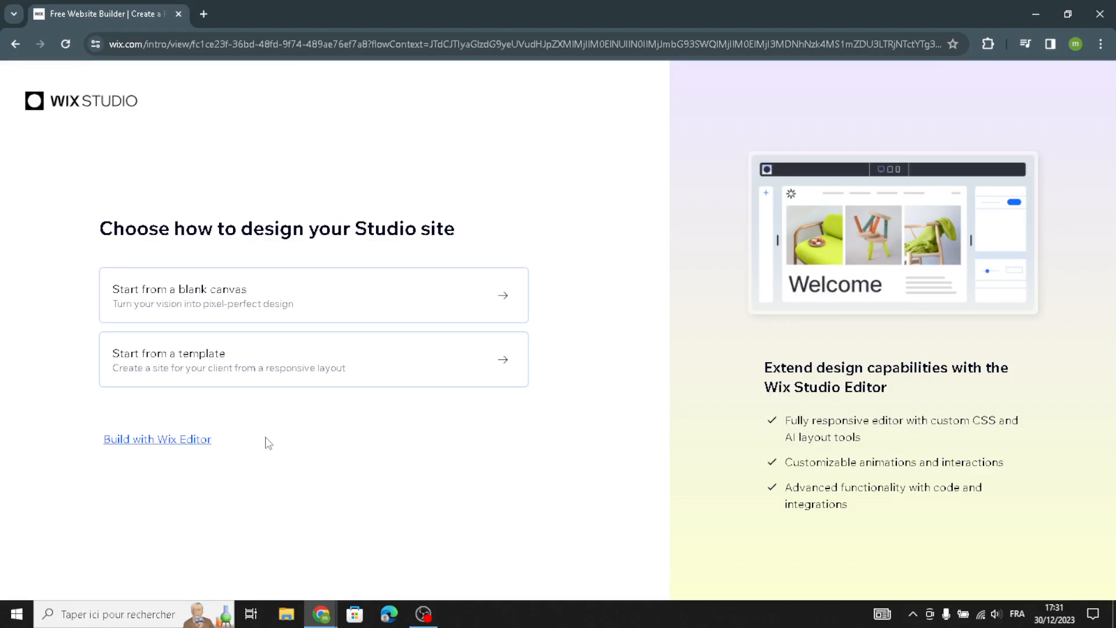
- Choose to build with the Wix Editor without AI, and set the website type to Online Course Program
left_click(148, 440)
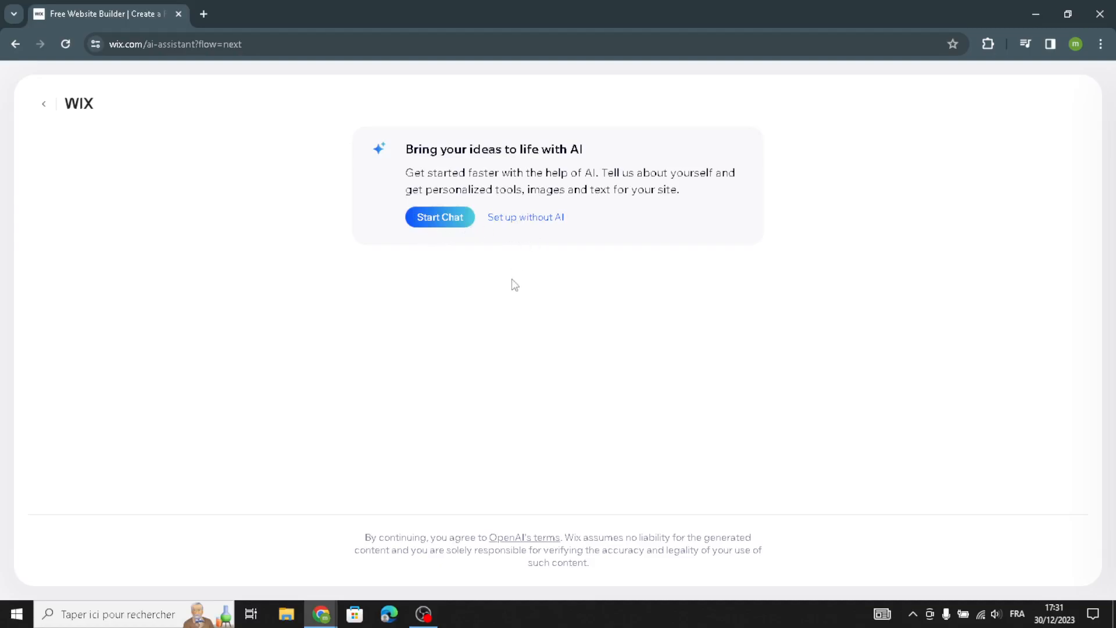
left_click(509, 221)
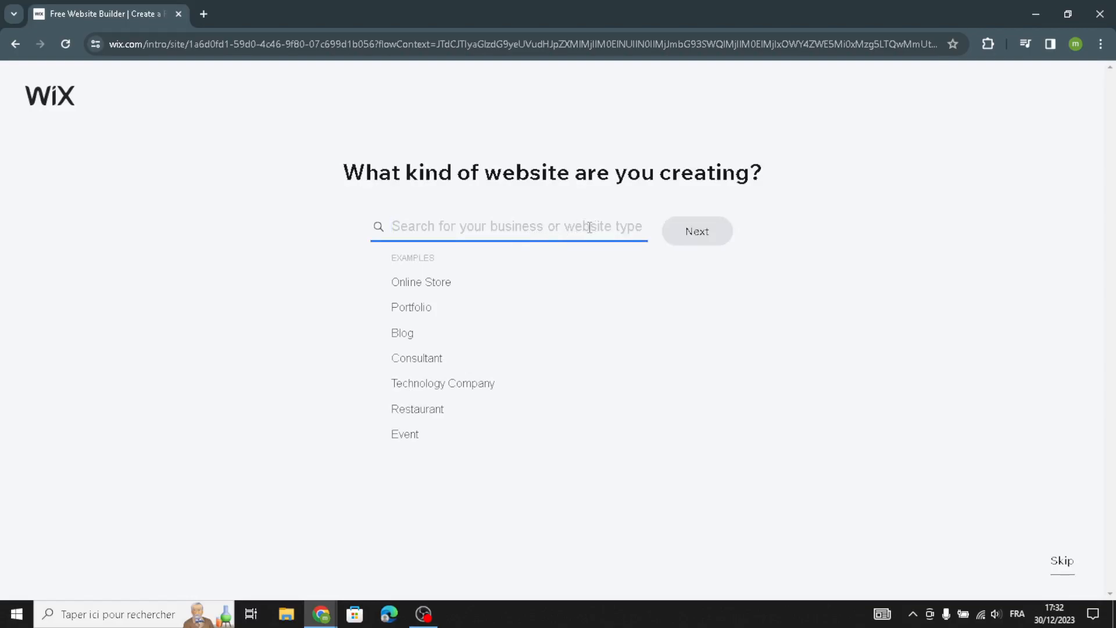
type("o")
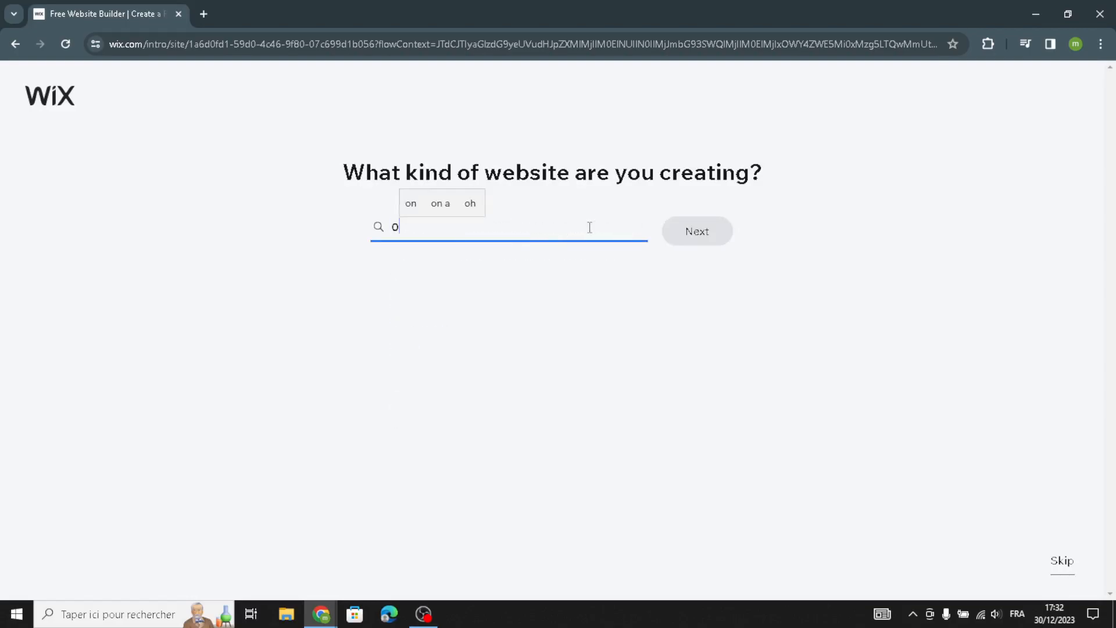
type("nline courses")
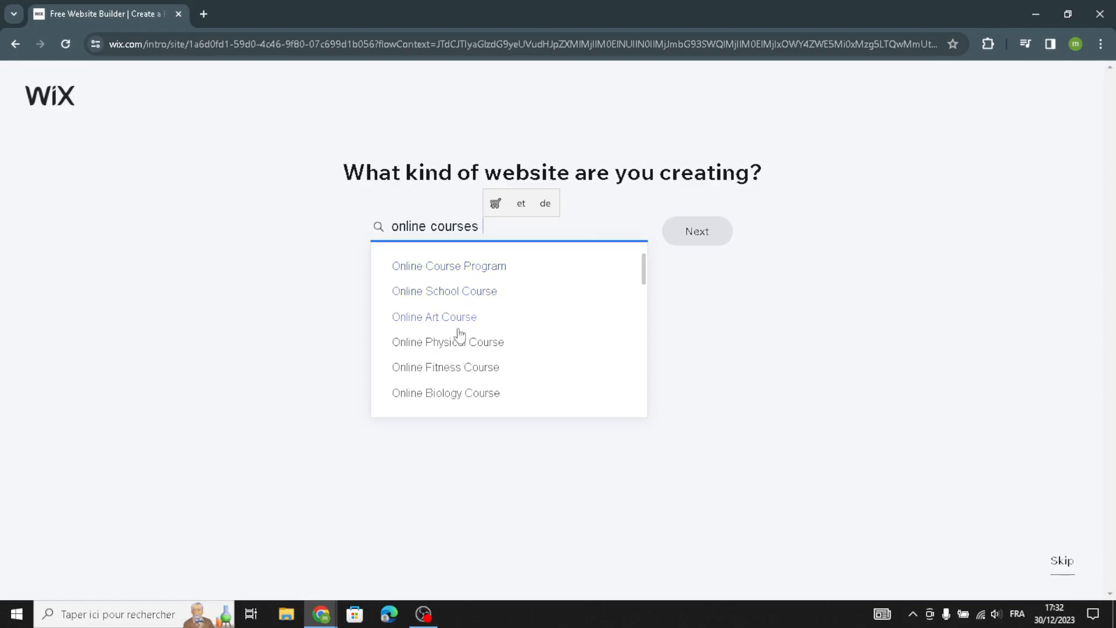
scroll(529, 352, "down", 2)
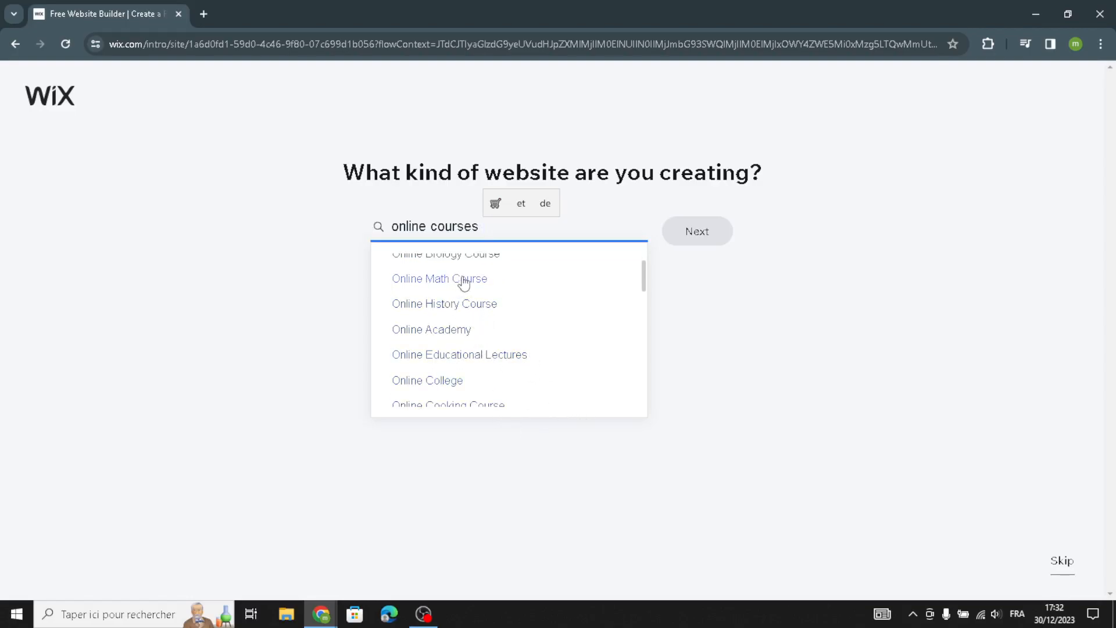
scroll(471, 297, "up", 1)
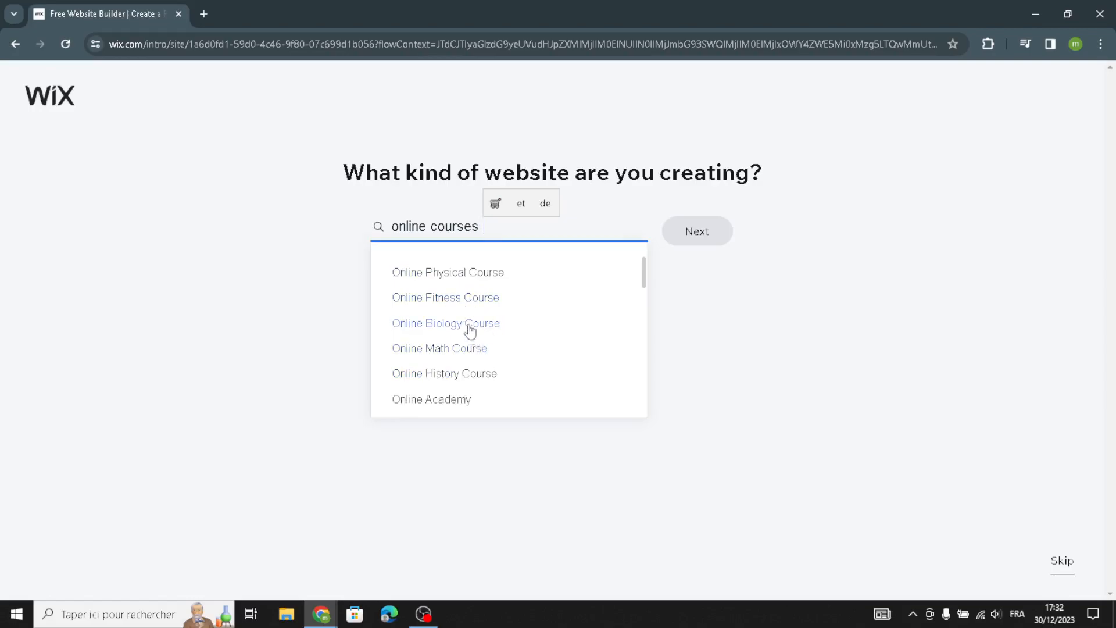
scroll(471, 331, "up", 1)
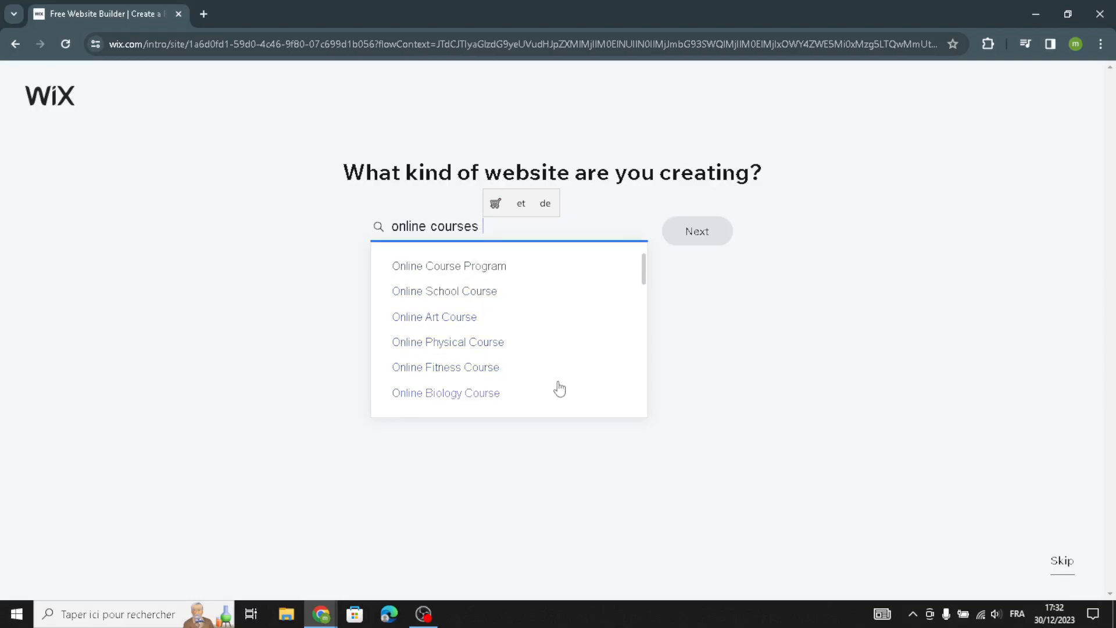
left_click(518, 266)
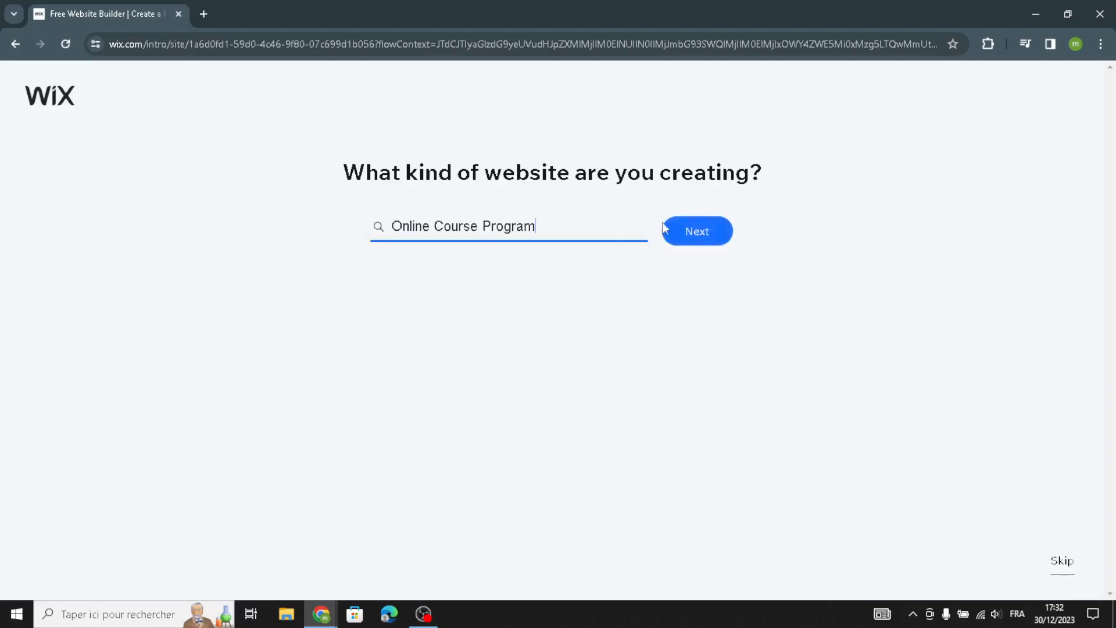
left_click(692, 241)
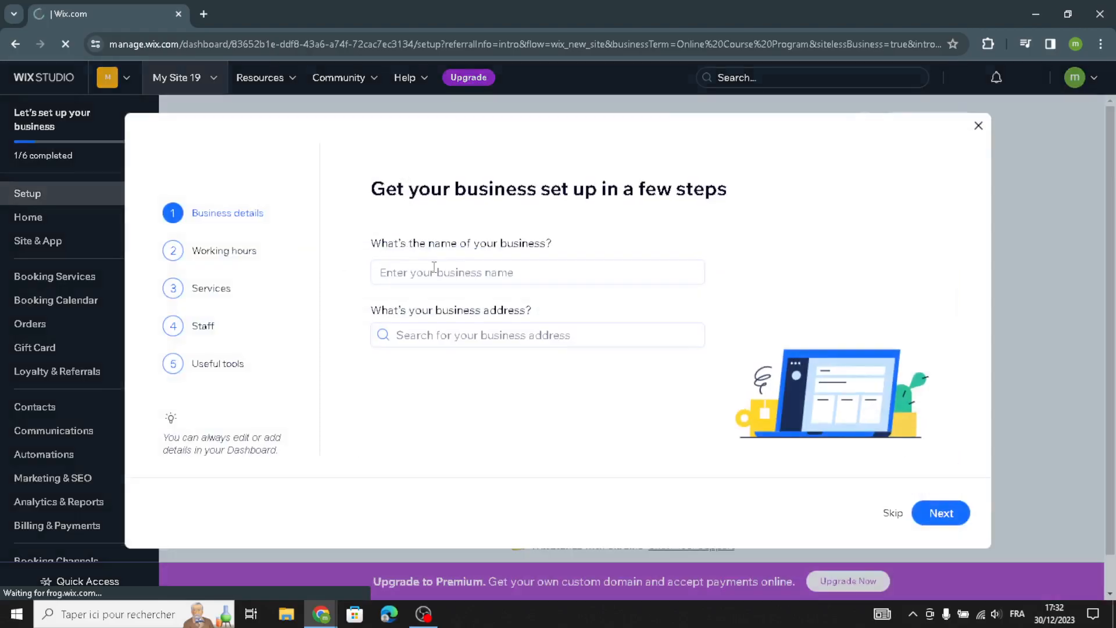
- Enter LearnHub as the business name, leave the address blank and submit the business details
left_click(429, 274)
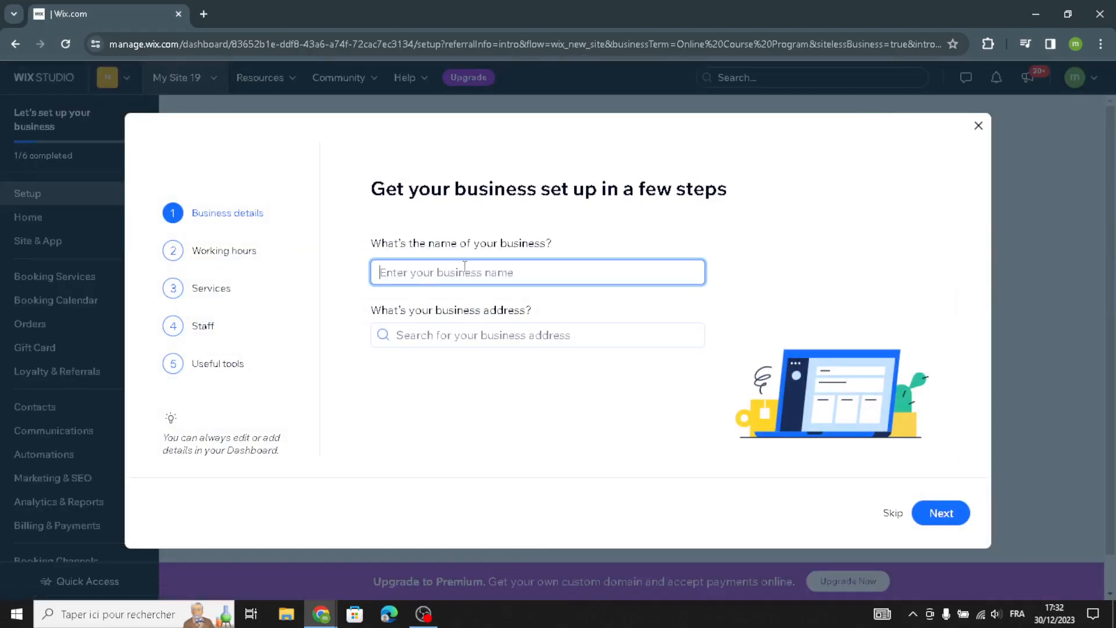
left_click(490, 274)
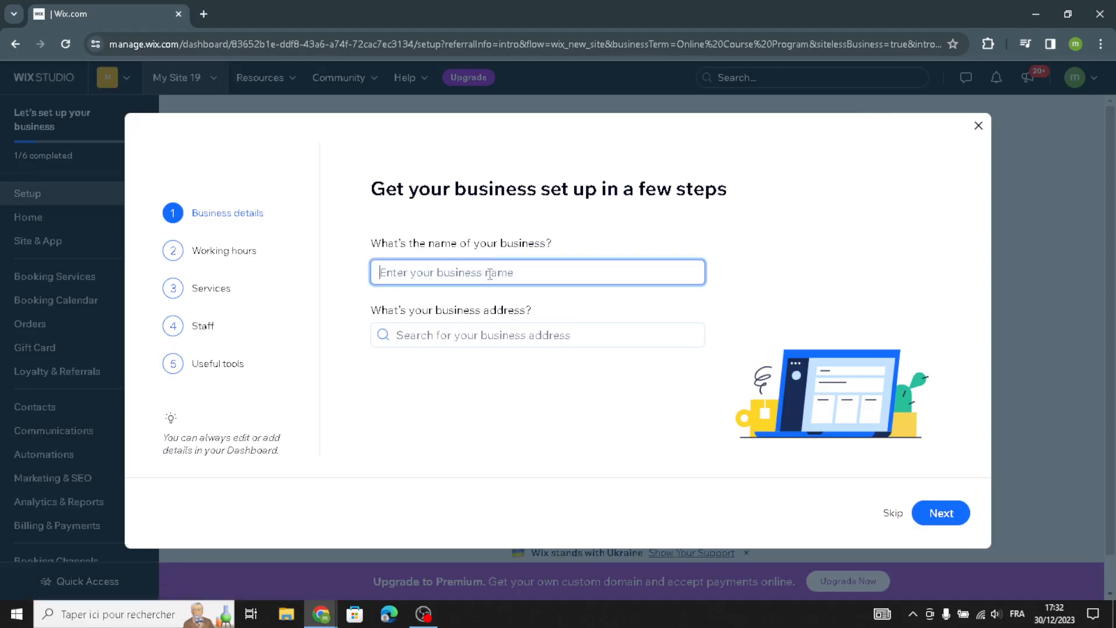
type("LearnHub")
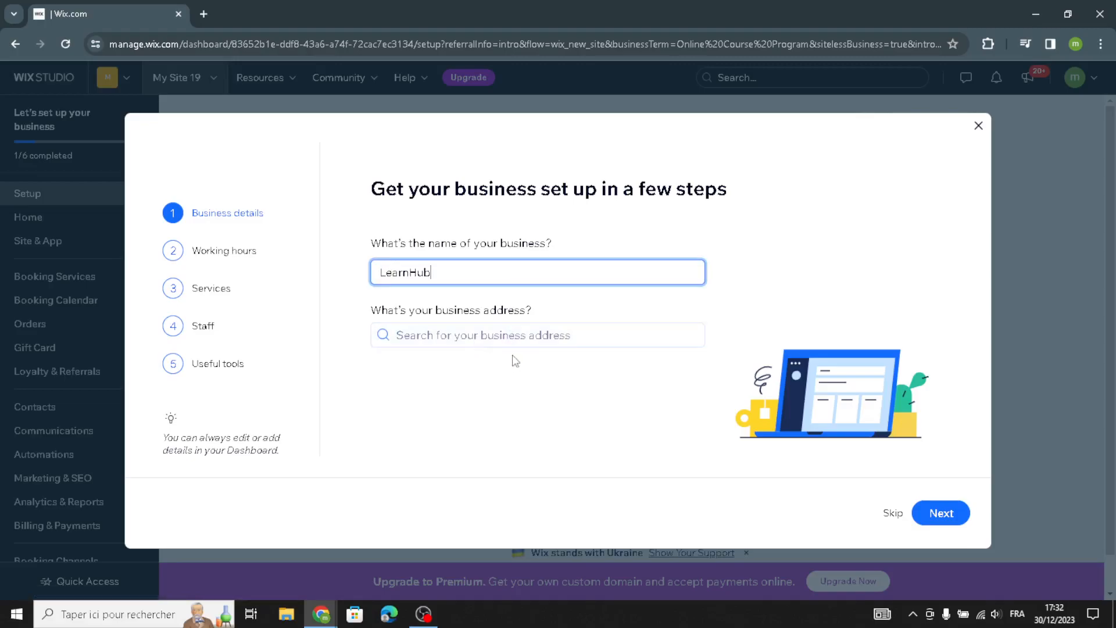
left_click(939, 519)
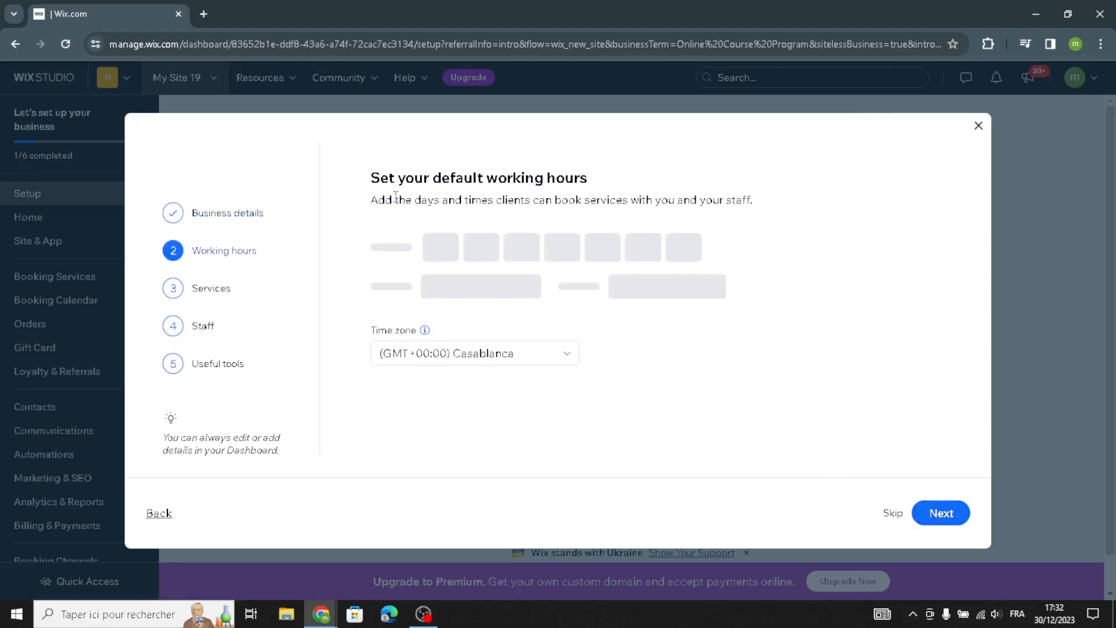
- Proceed through the working hours, services and staff stages with their defaults, without selecting any service
left_click(938, 520)
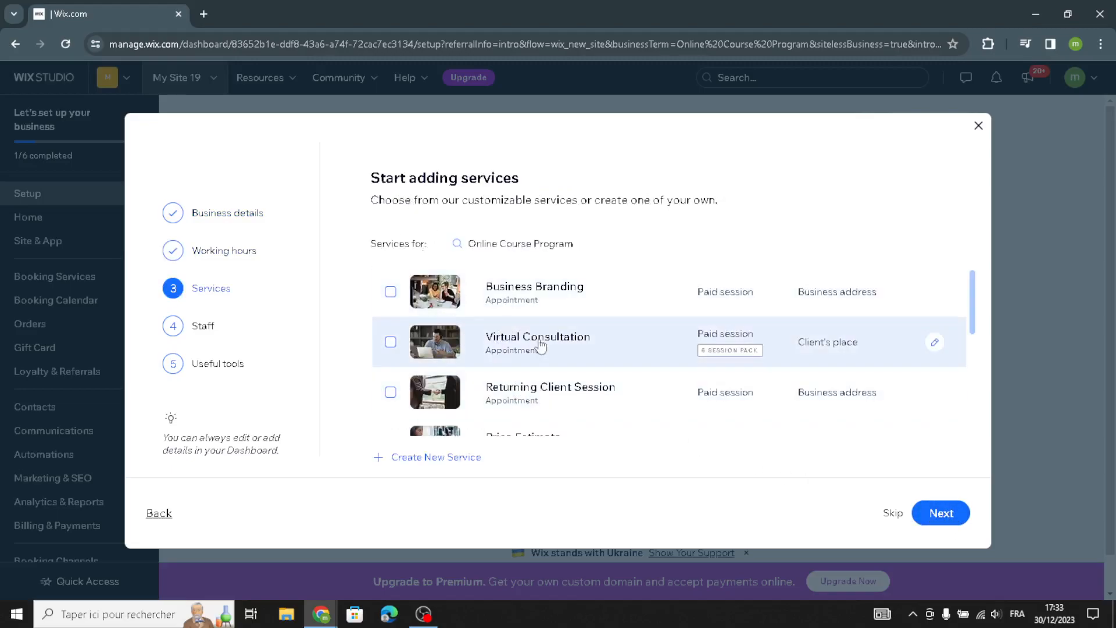
scroll(492, 365, "down", 1)
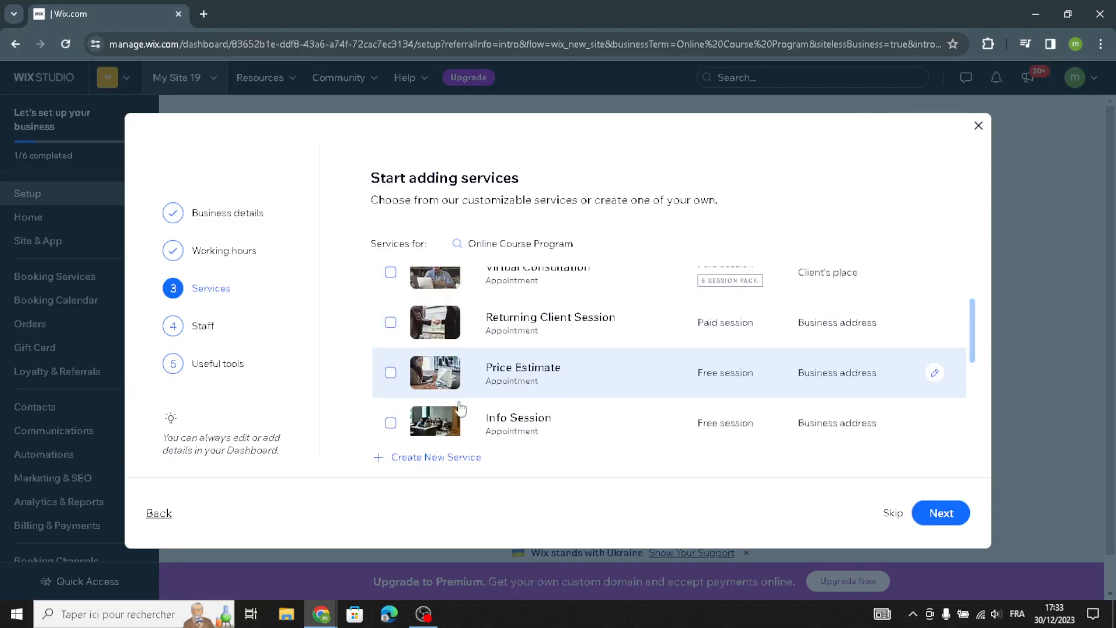
scroll(639, 355, "down", 2)
scroll(611, 349, "down", 2)
left_click(940, 513)
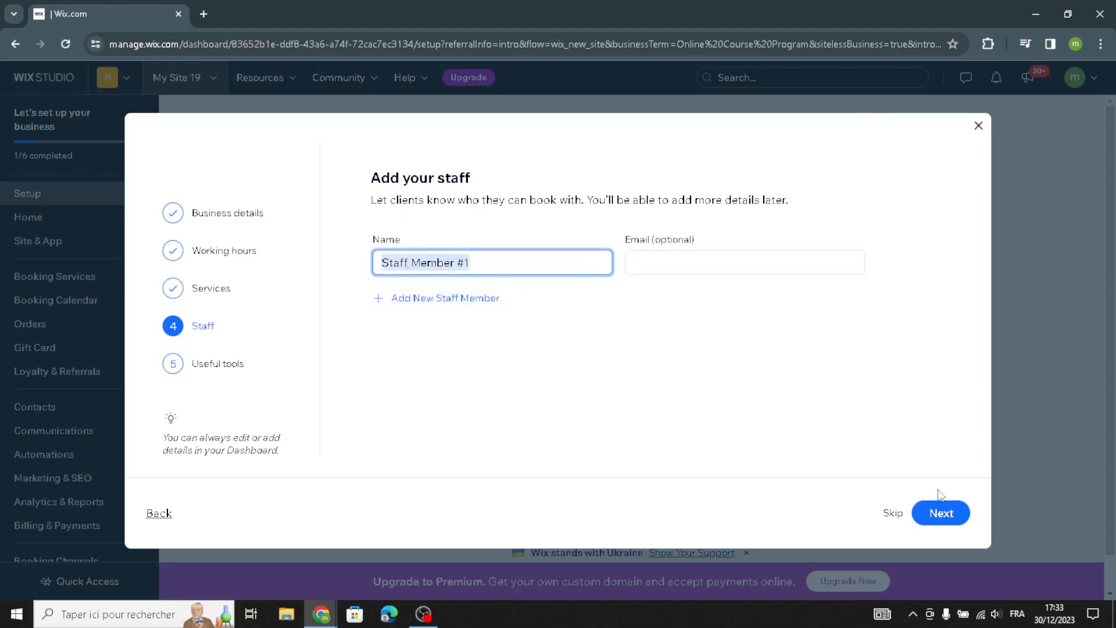
left_click(938, 512)
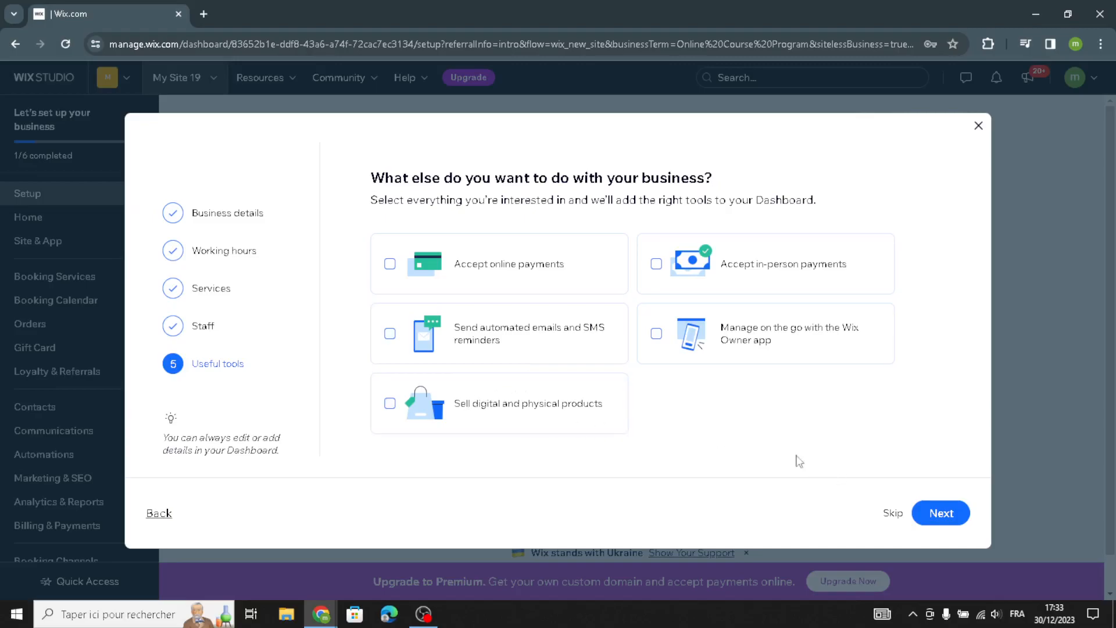
- Select online payments and automated email and SMS reminders as business tools, and finish the setup
left_click(549, 278)
left_click(552, 328)
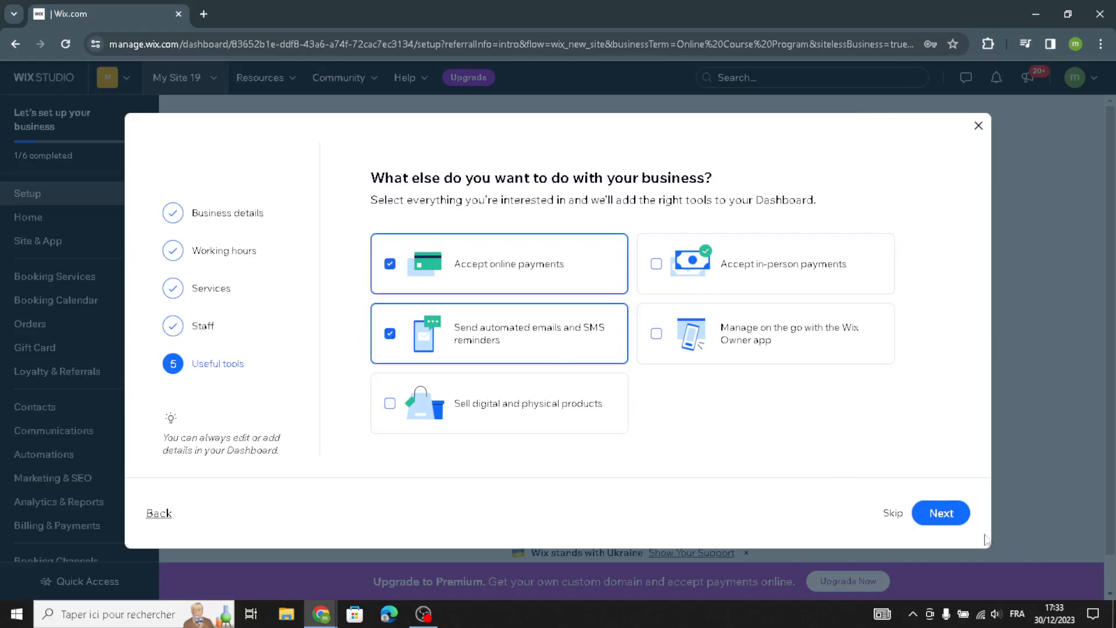
left_click(954, 517)
left_click(617, 334)
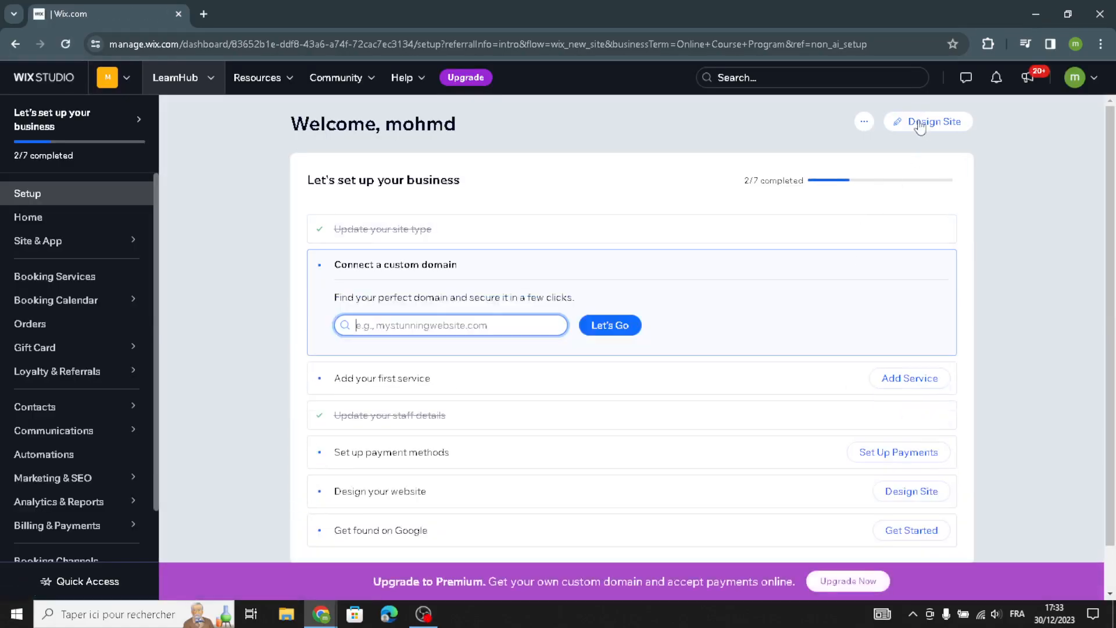
- Start designing the site by letting Wix create it, and apply the Breeze theme
left_click(920, 127)
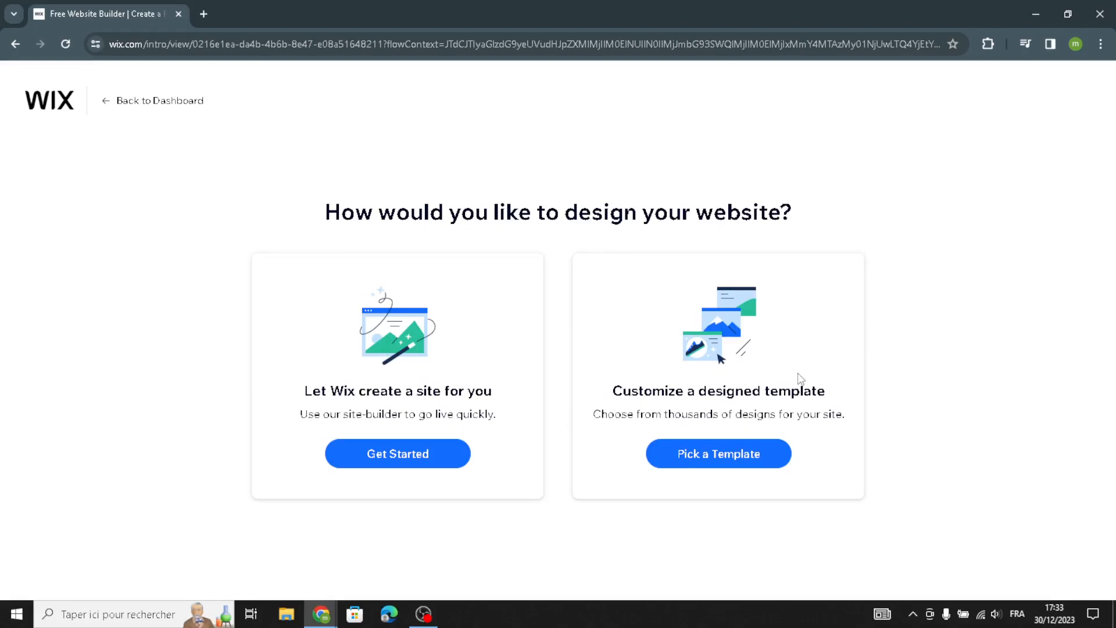
left_click(373, 452)
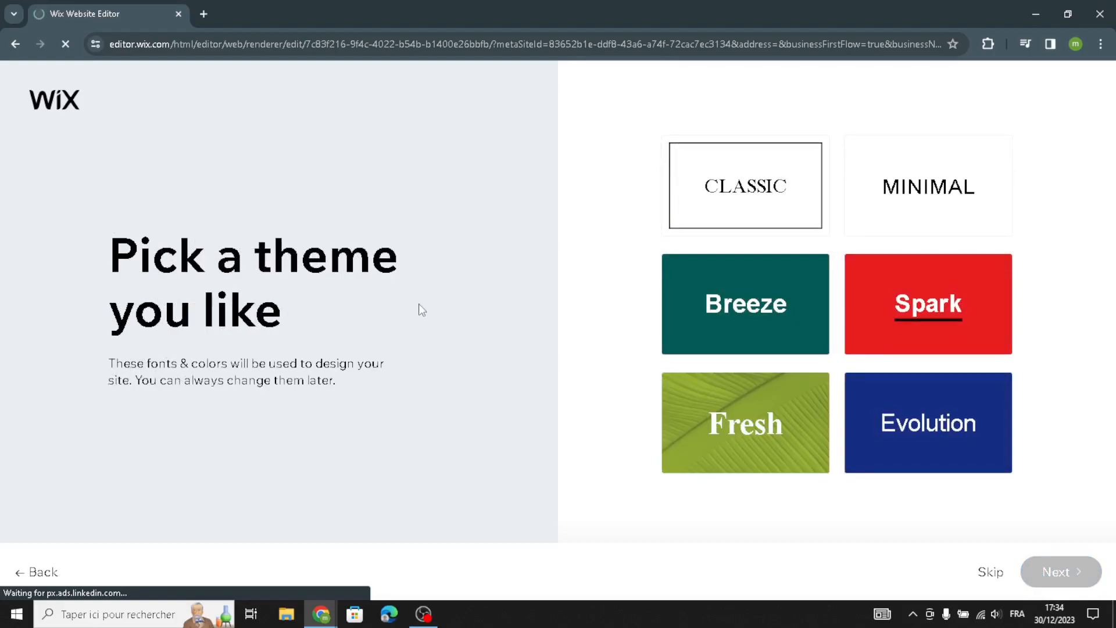
left_click(734, 322)
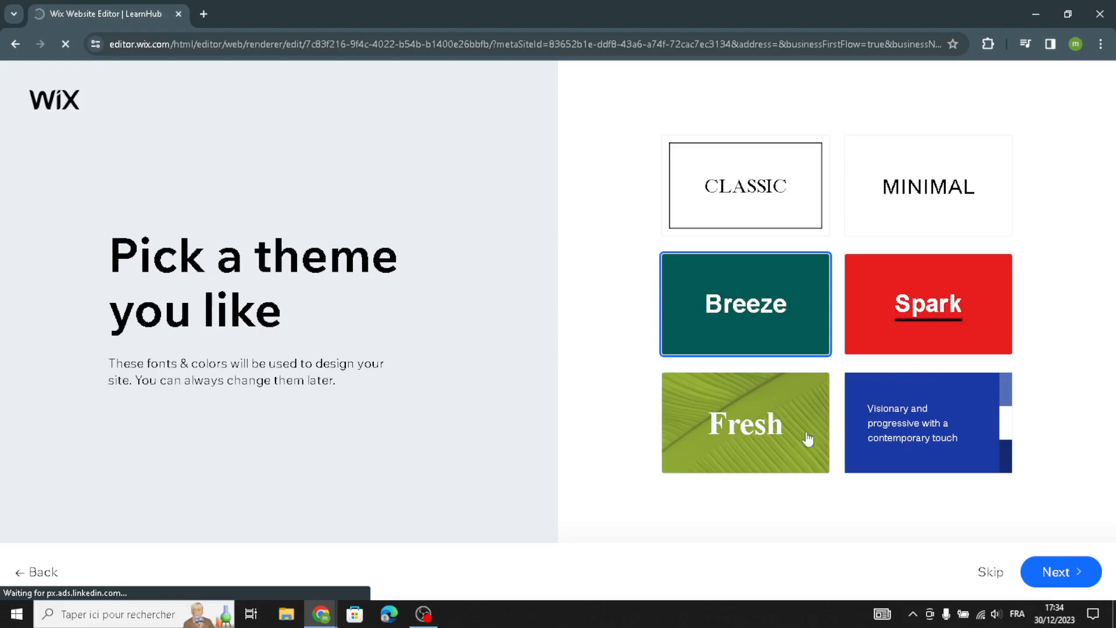
left_click(1041, 571)
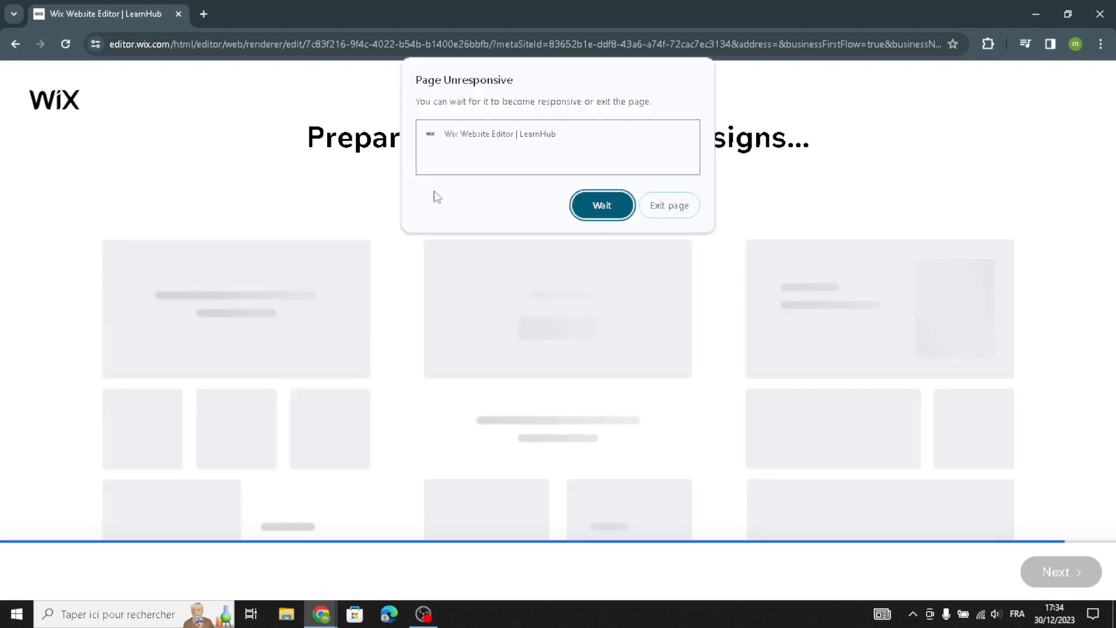
left_click(586, 206)
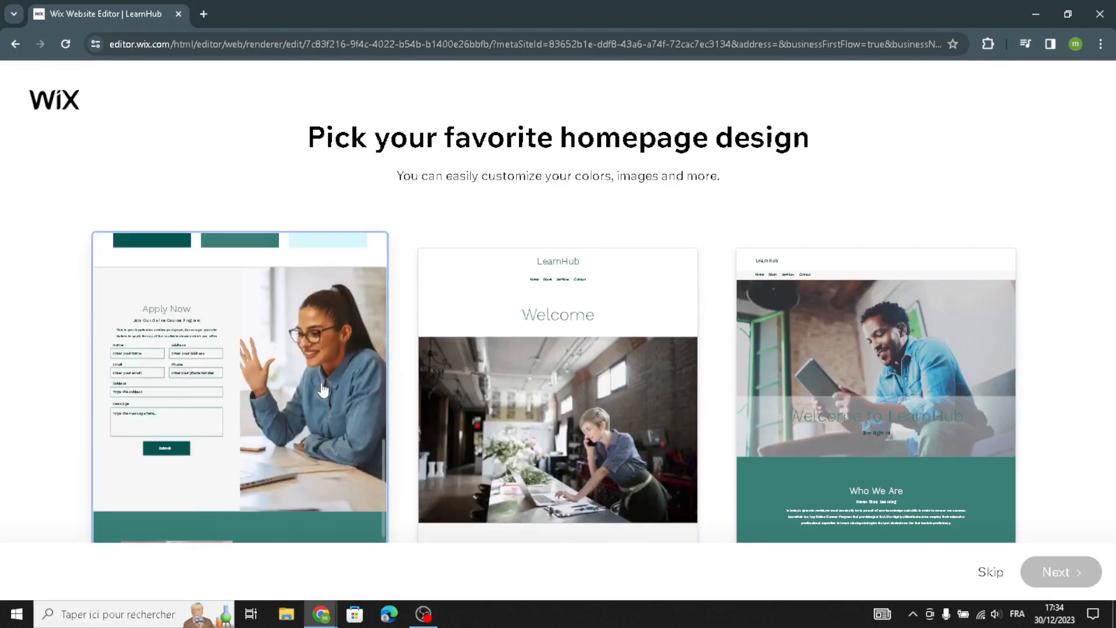
- Pick the homepage design containing the Apply Now form, review the suggested pages and open the finished site in the editor
left_click(329, 390)
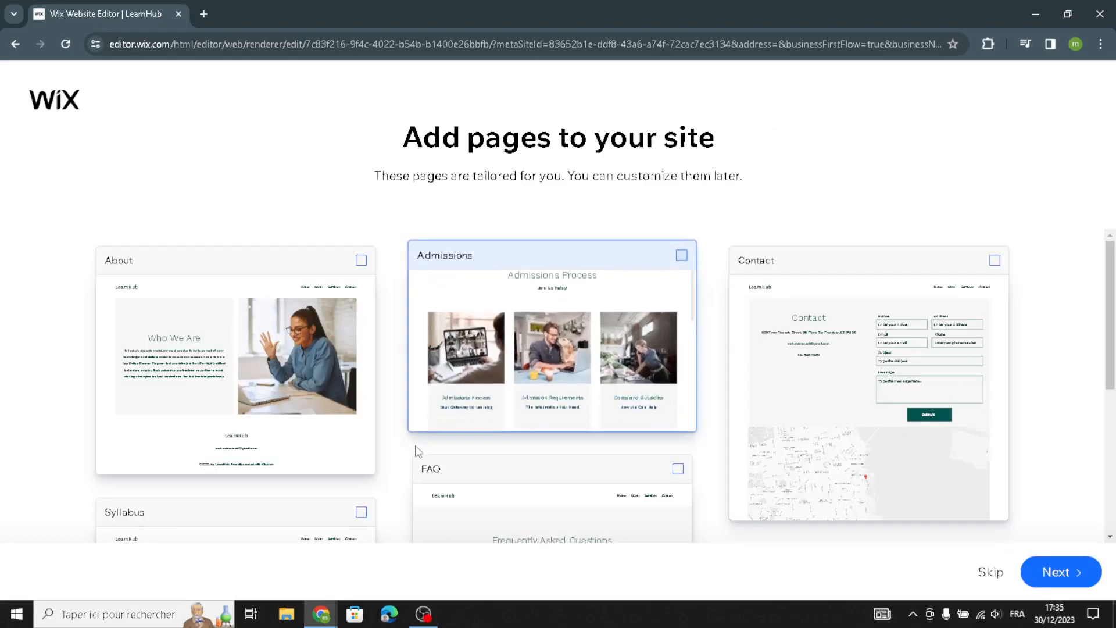
scroll(872, 494, "down", 5)
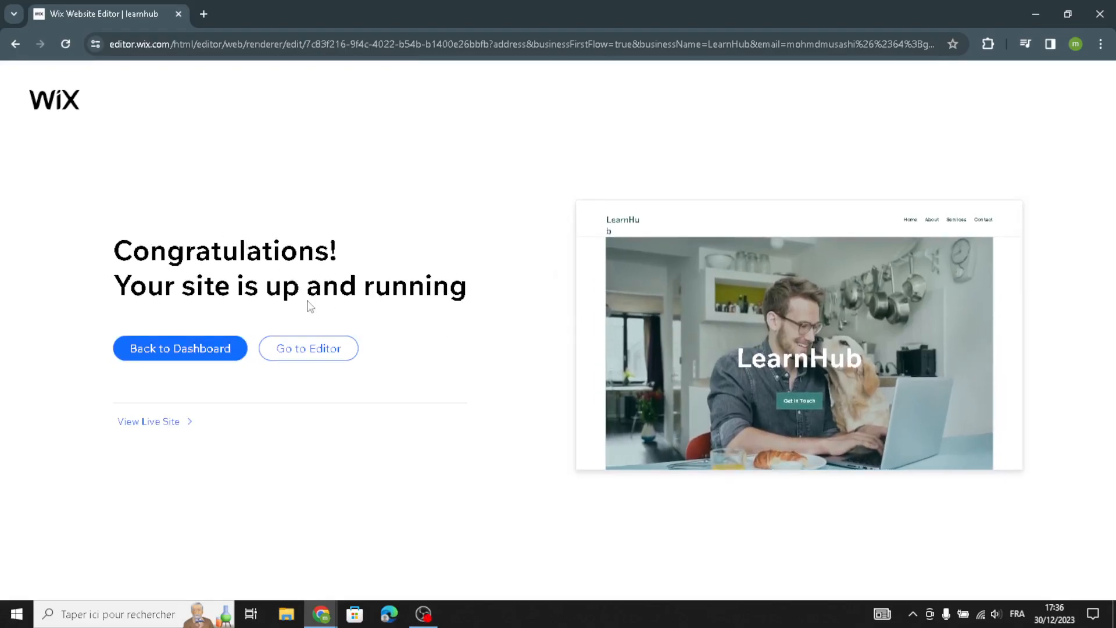
left_click(331, 349)
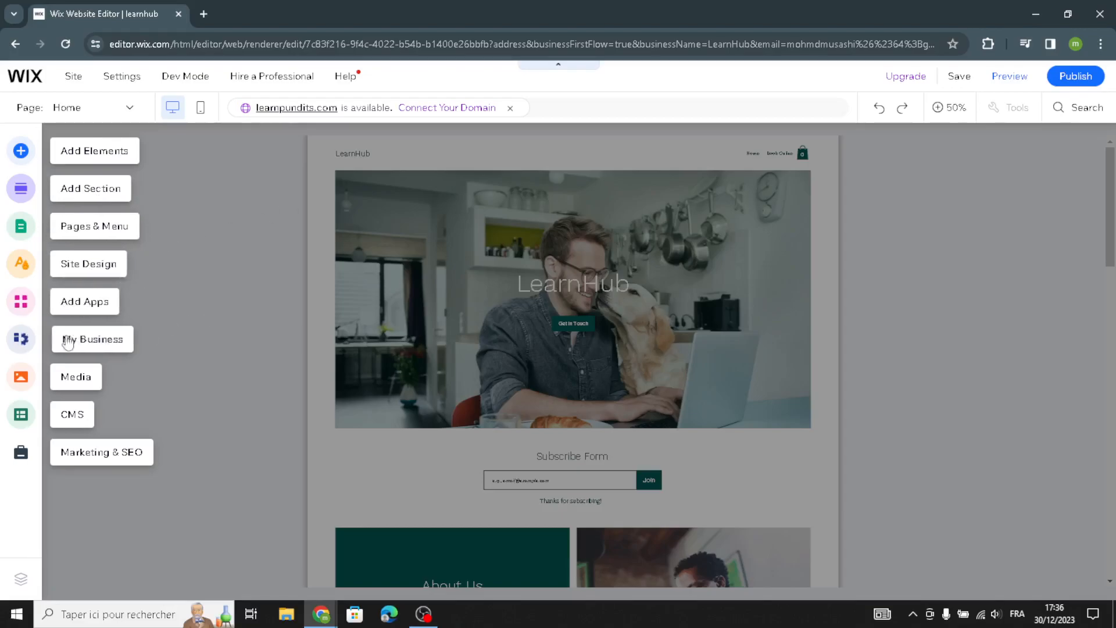
- Browse the text elements that can be added to the site: themed text, titles, paragraphs and text masks
left_click(112, 156)
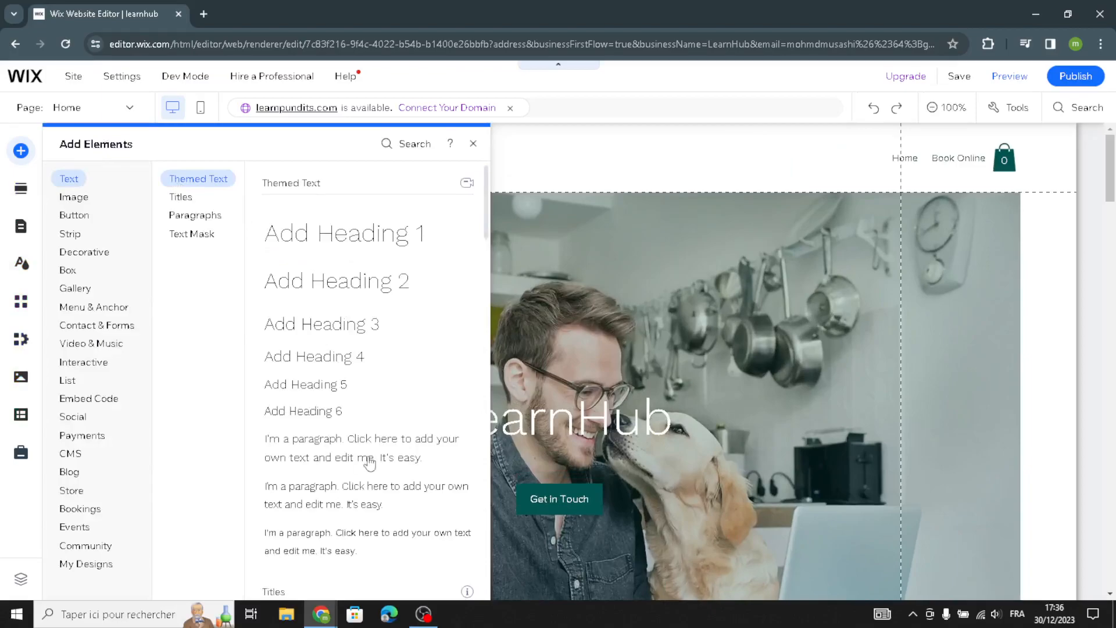
left_click(184, 197)
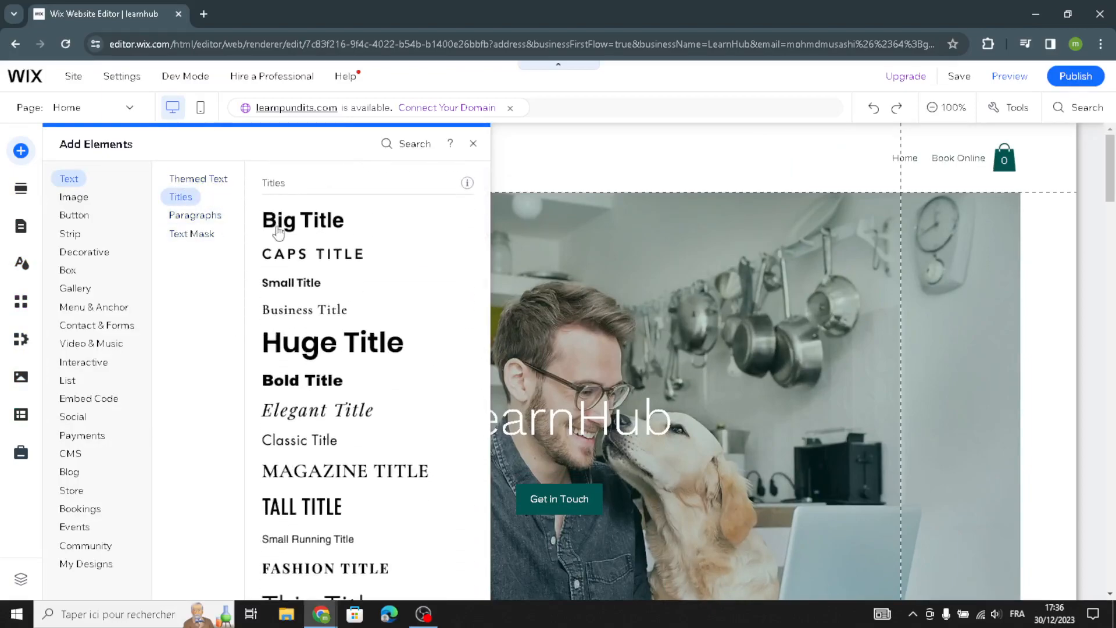
left_click(197, 216)
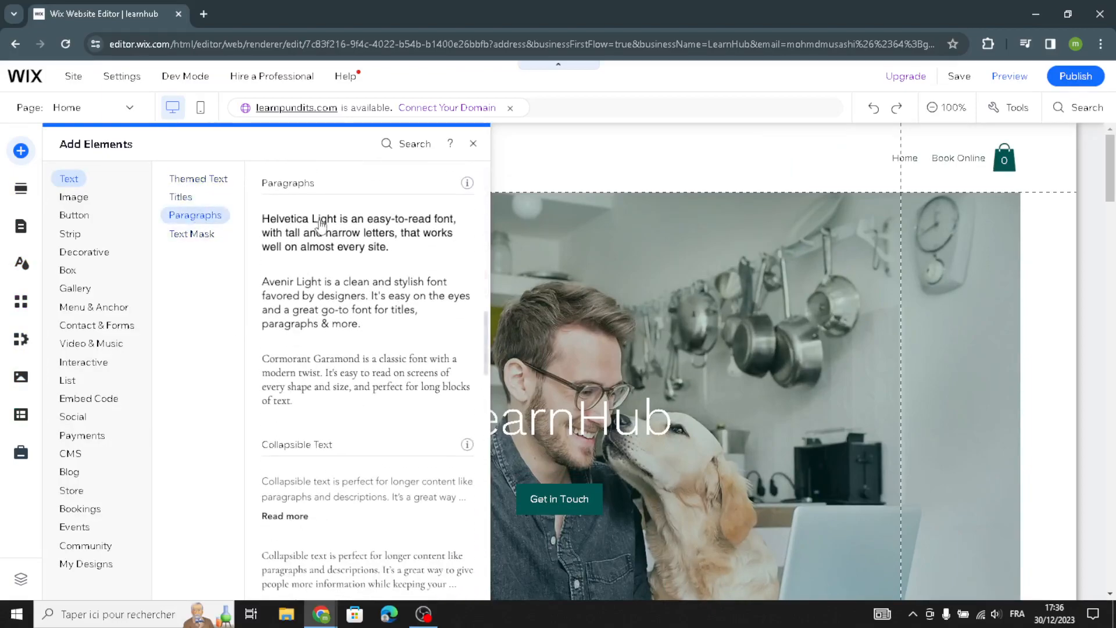
left_click(204, 234)
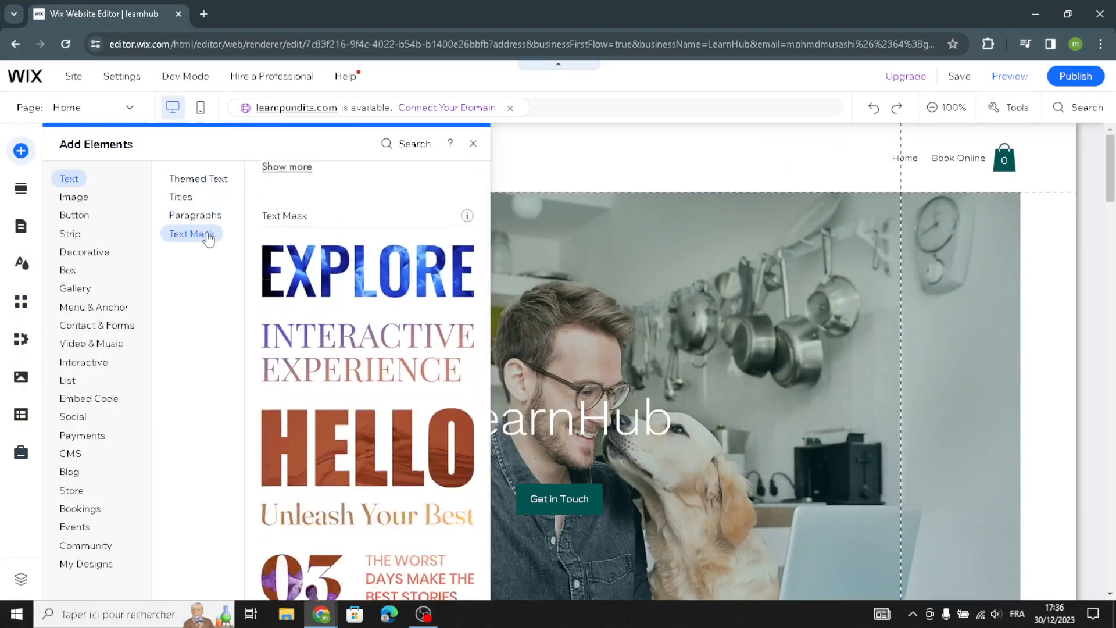
- Look through the image elements on offer, including the free Wix images and free Wix illustrations
left_click(85, 198)
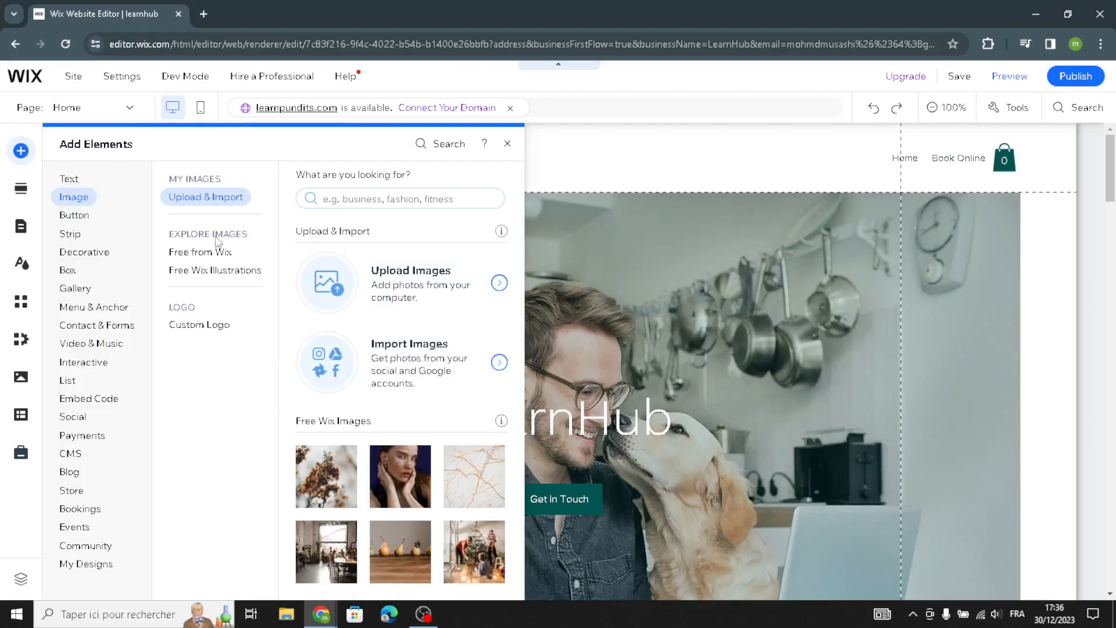
left_click(196, 256)
left_click(201, 272)
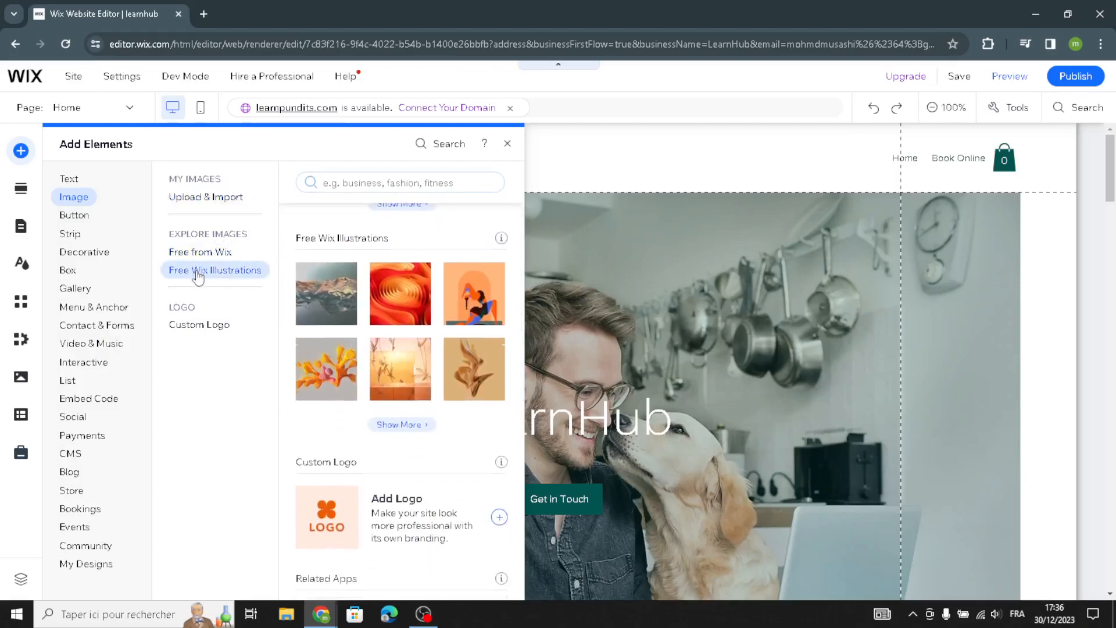
- Browse the button elements that can be added, covering the icon, image and document button styles
left_click(91, 216)
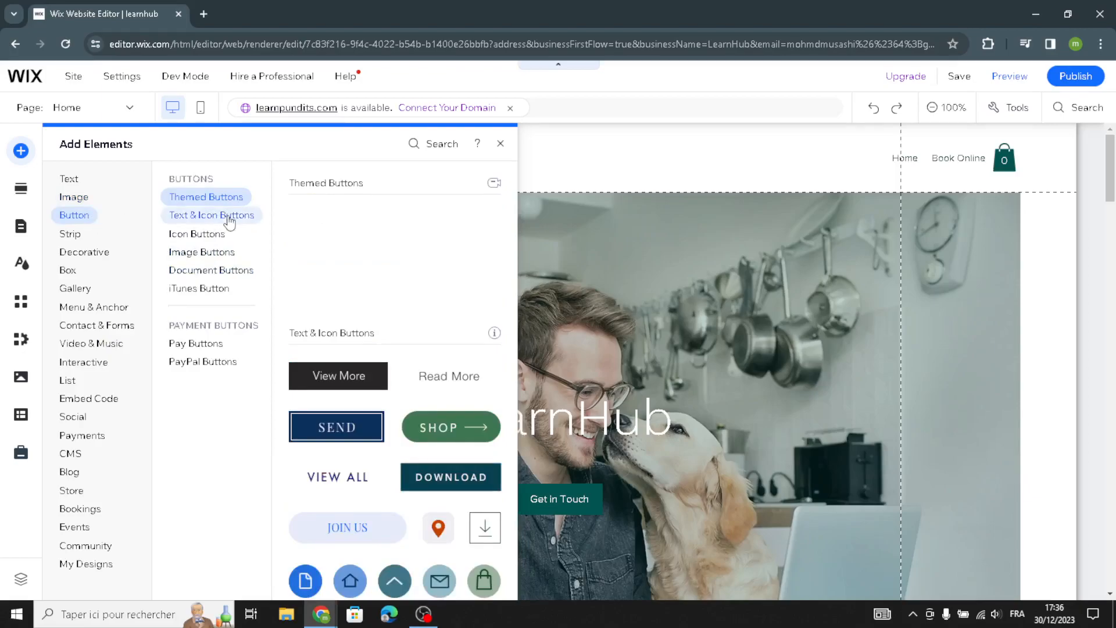
left_click(196, 235)
left_click(200, 253)
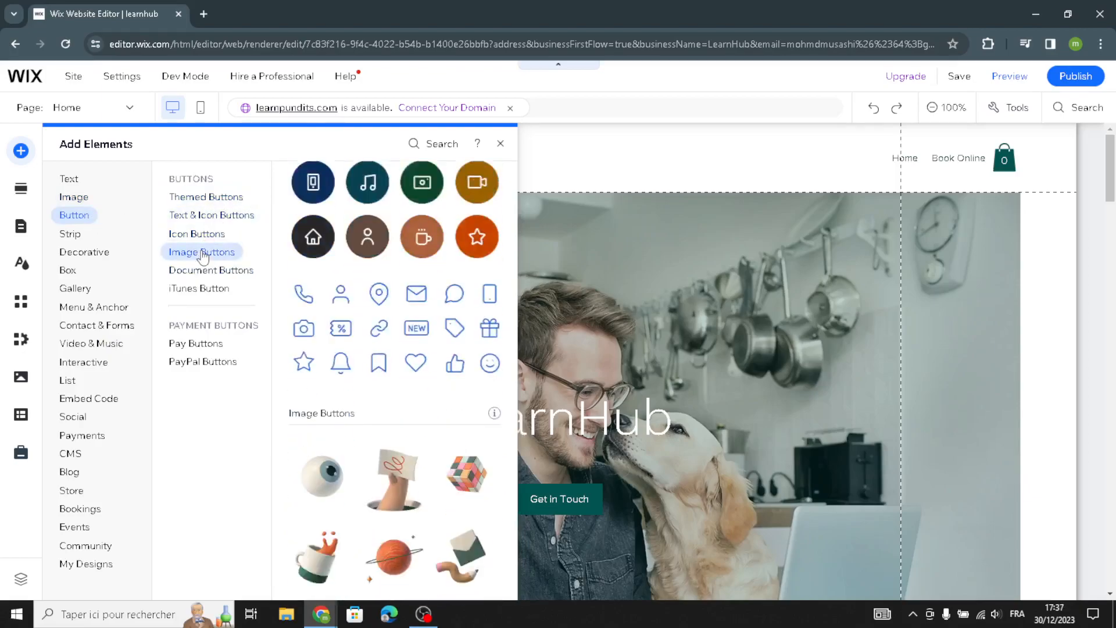
left_click(202, 271)
left_click(202, 252)
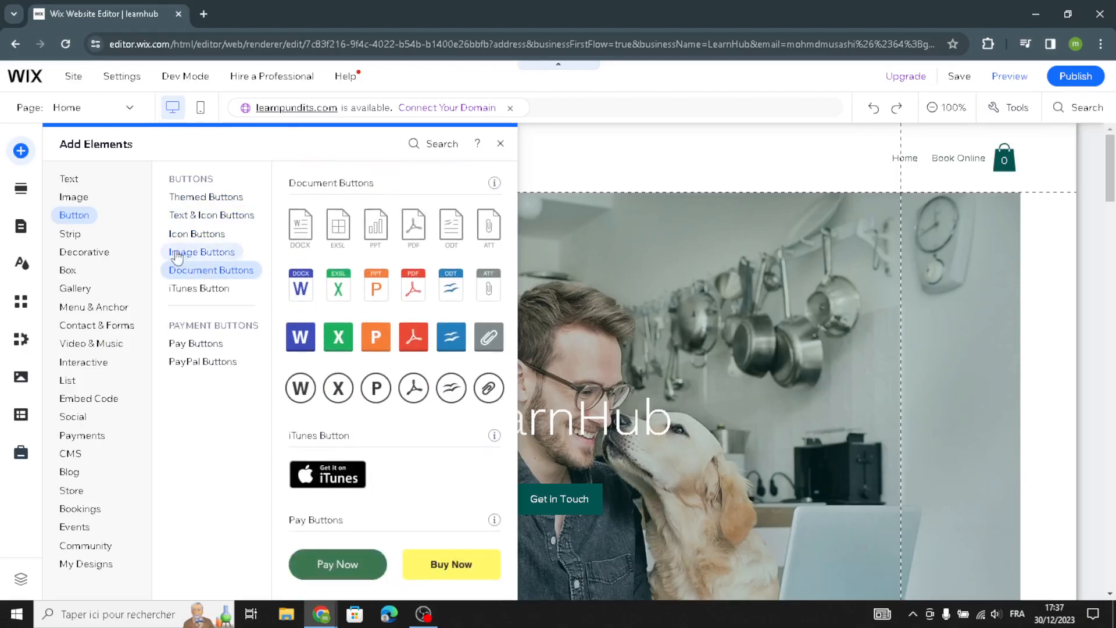
left_click(205, 234)
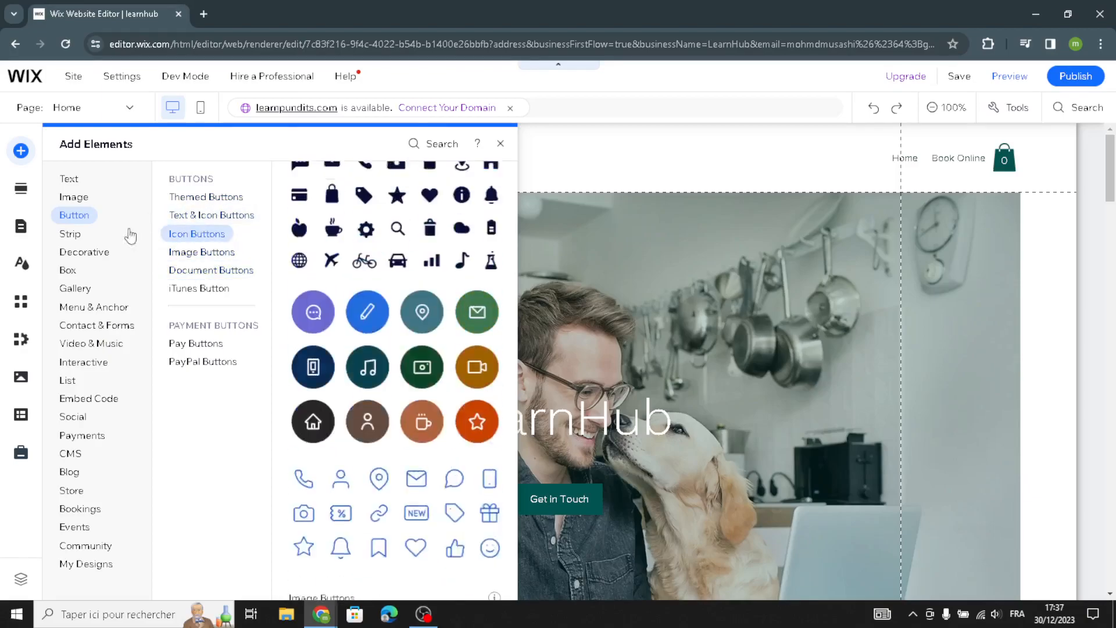
- Examine the decorative elements available, from basic shapes and arrows to horizontal and vertical lines
left_click(102, 260)
left_click(186, 213)
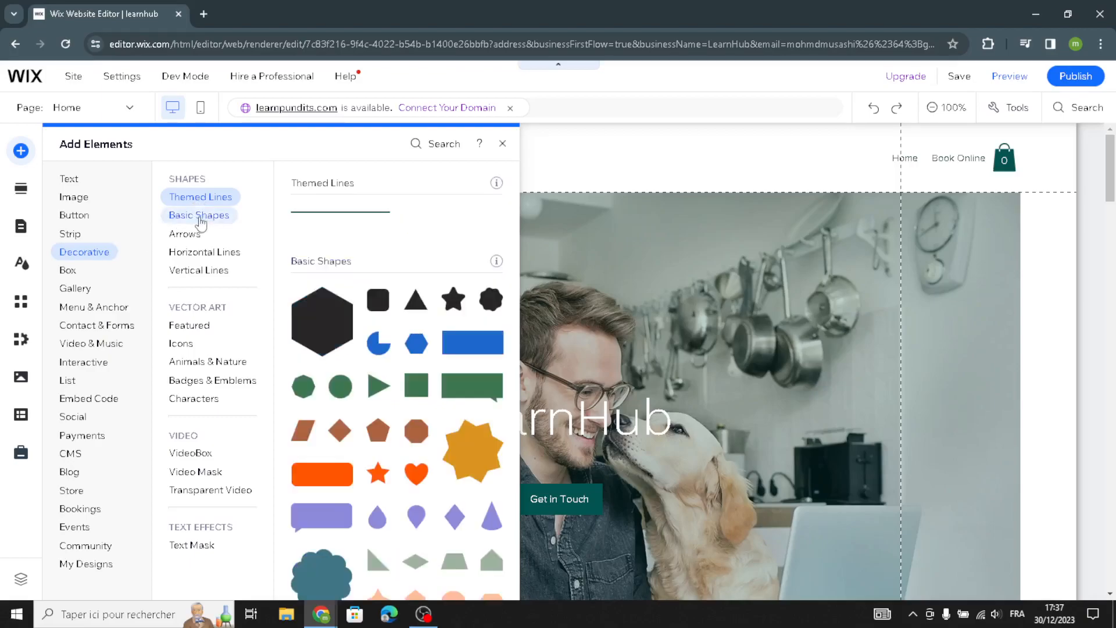
left_click(193, 234)
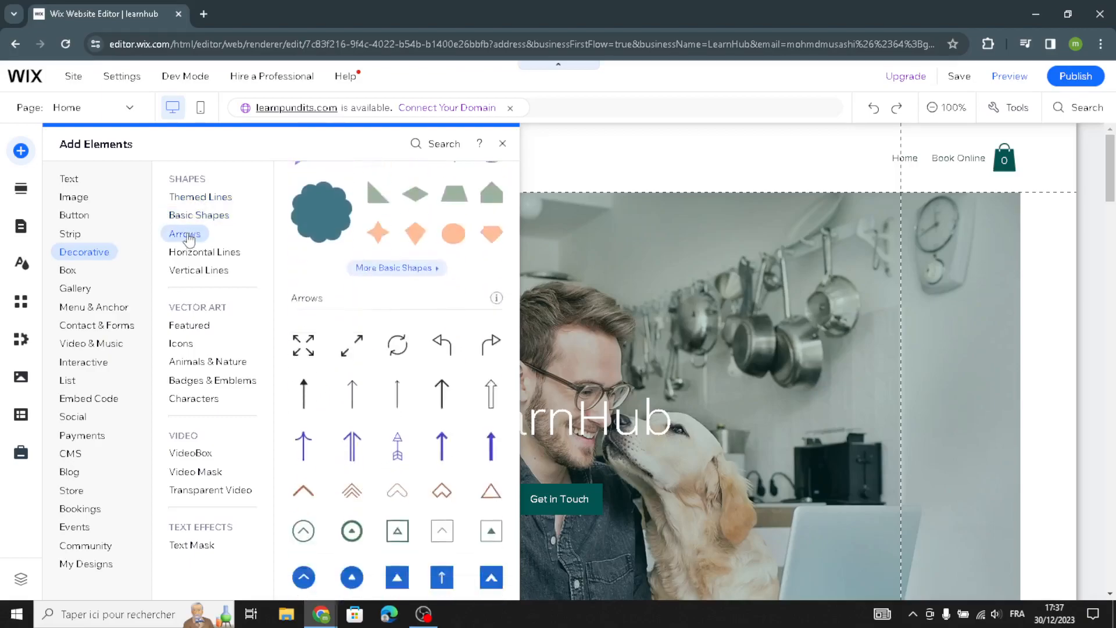
left_click(185, 252)
left_click(183, 272)
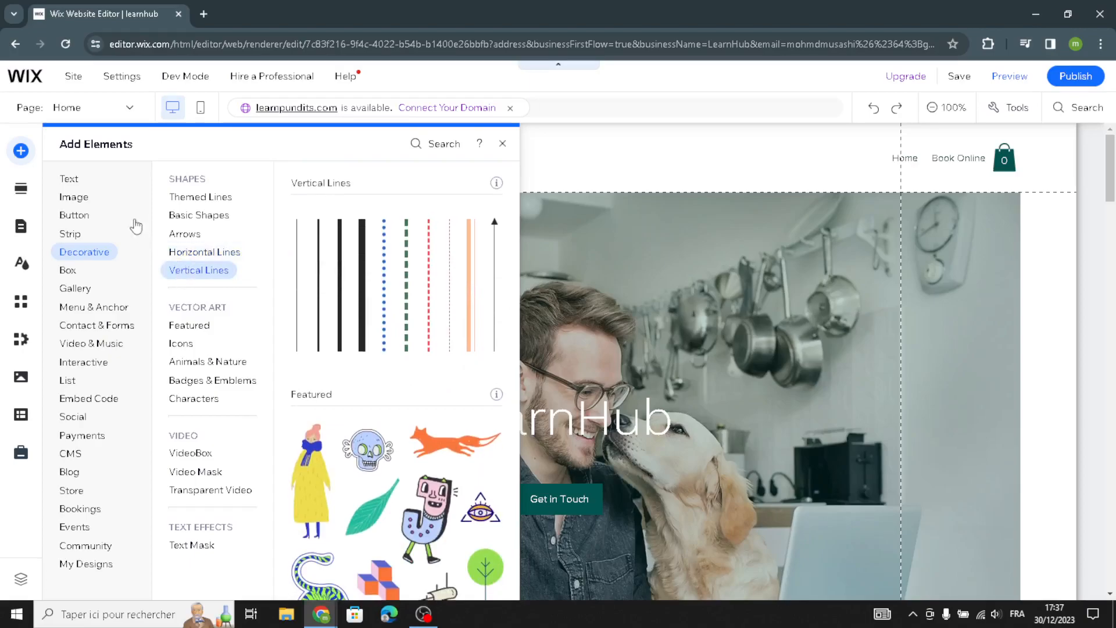
- View the ready-made page sections and the site design options for theme, colors, text, background and transitions
left_click(20, 188)
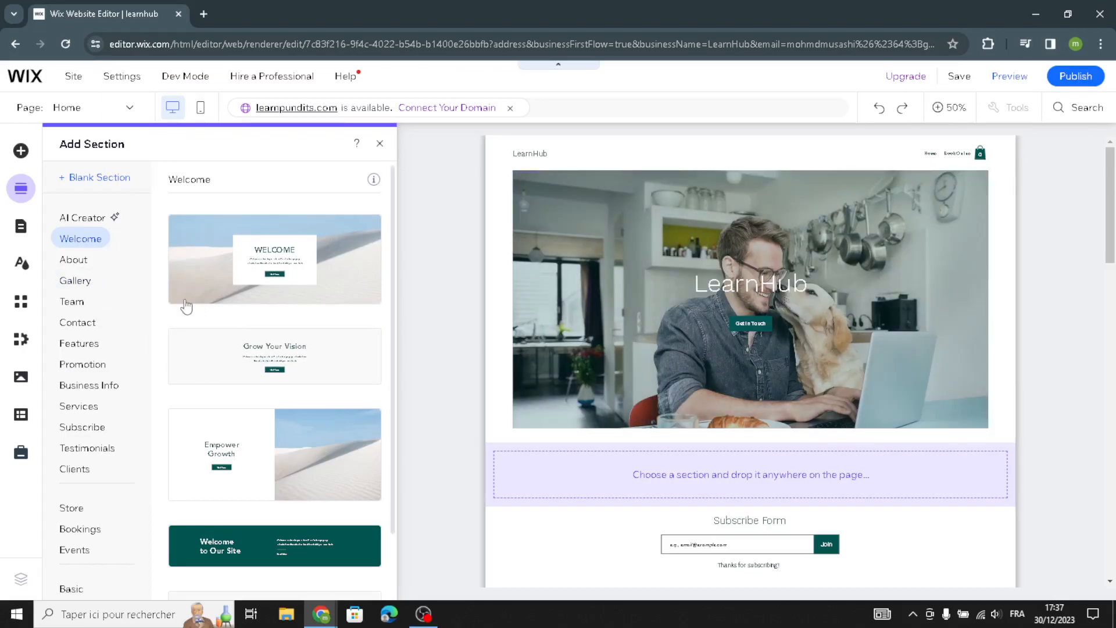
left_click(32, 275)
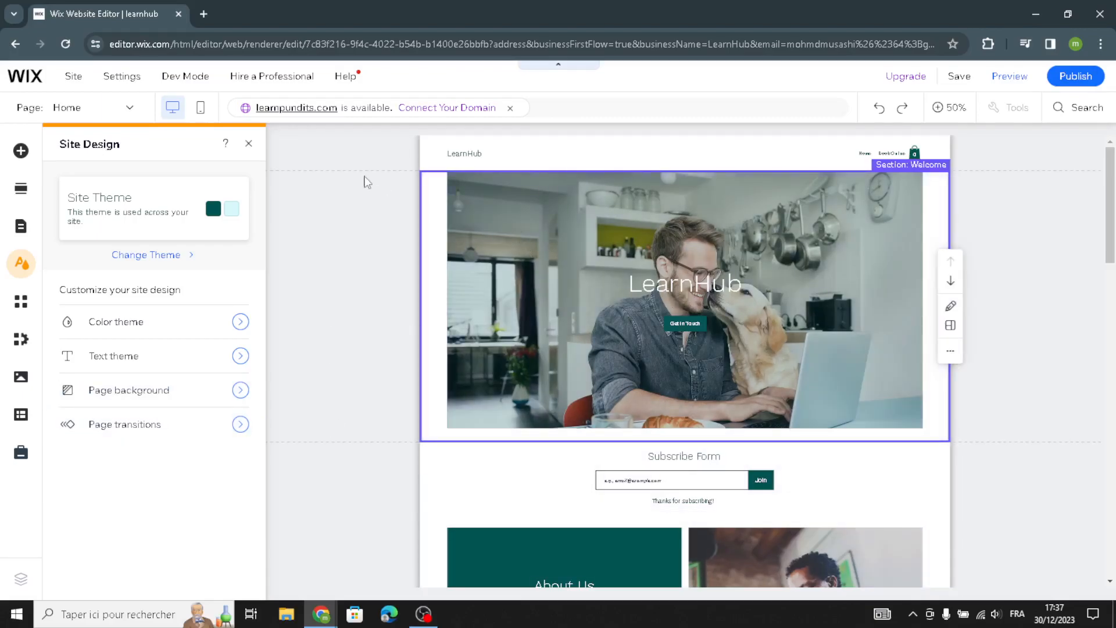
left_click(248, 144)
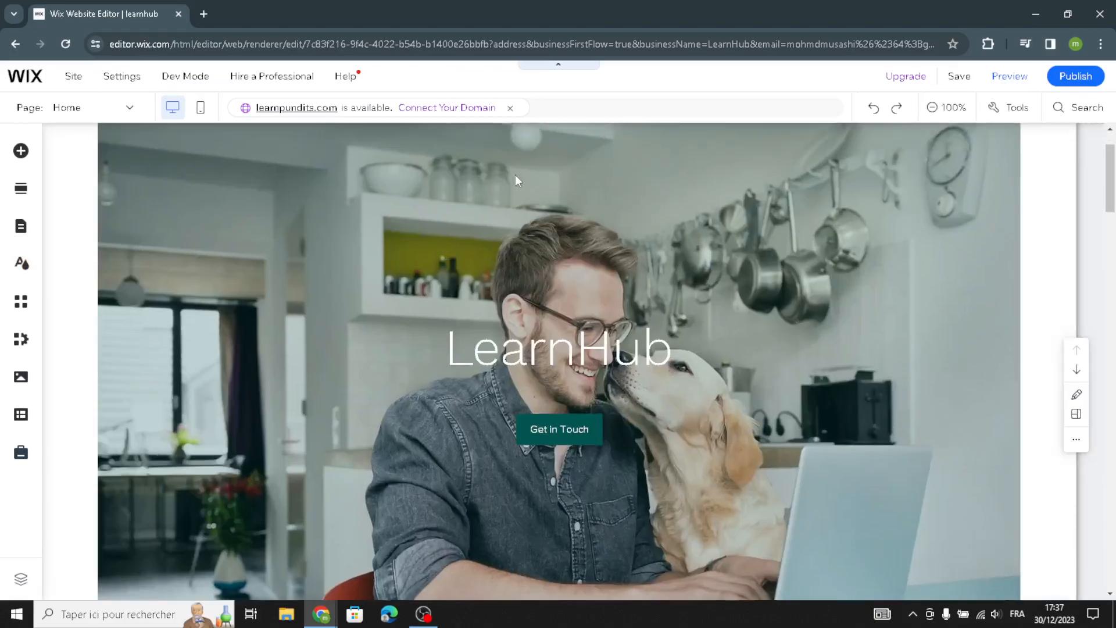
- Review the homepage Welcome section's editable content and its alternative layouts, without applying a new one
scroll(402, 165, "up", 2)
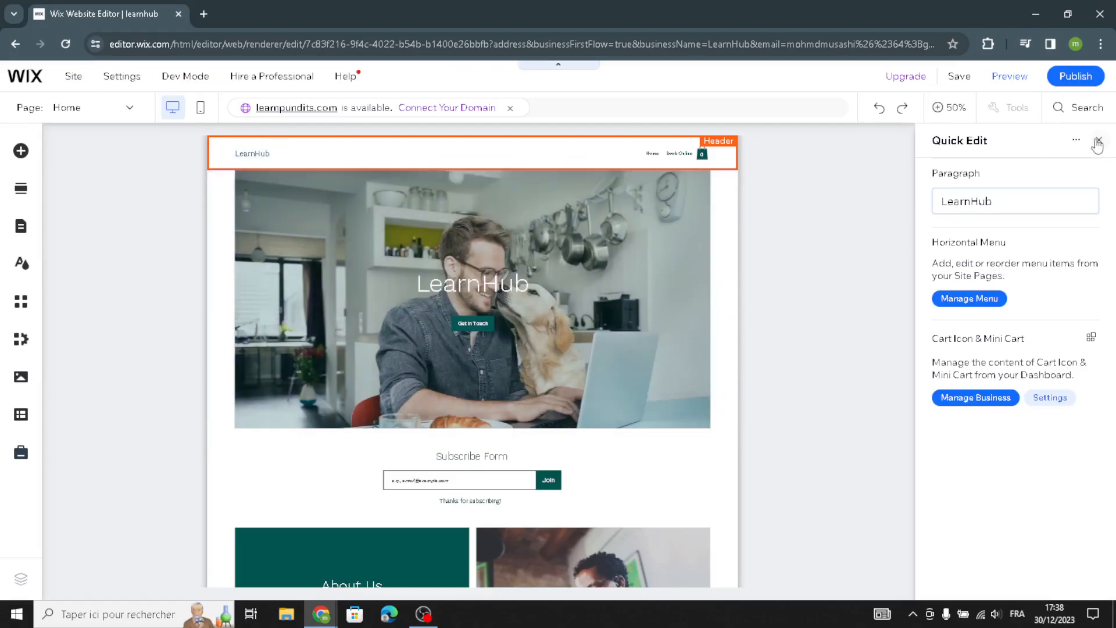
left_click(547, 241)
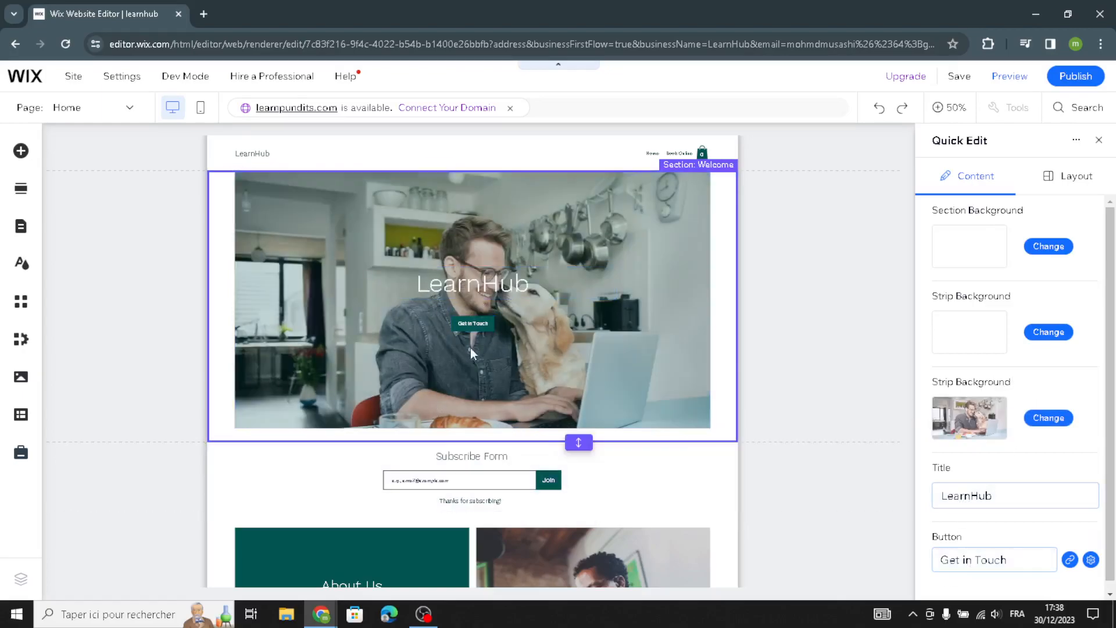
left_click(1079, 176)
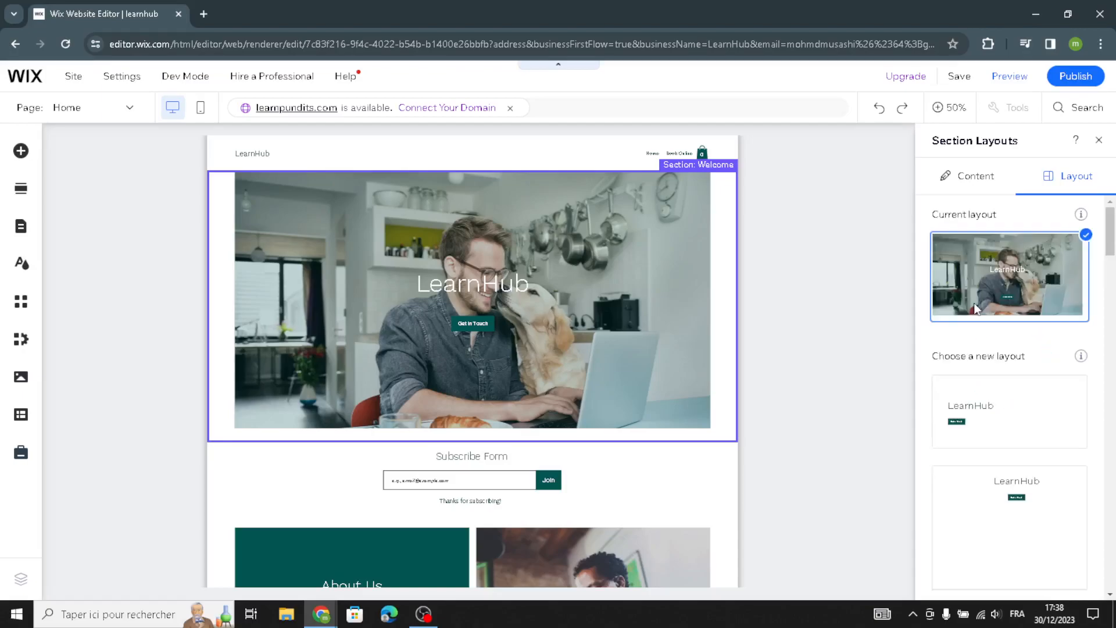
scroll(995, 410, "down", 3)
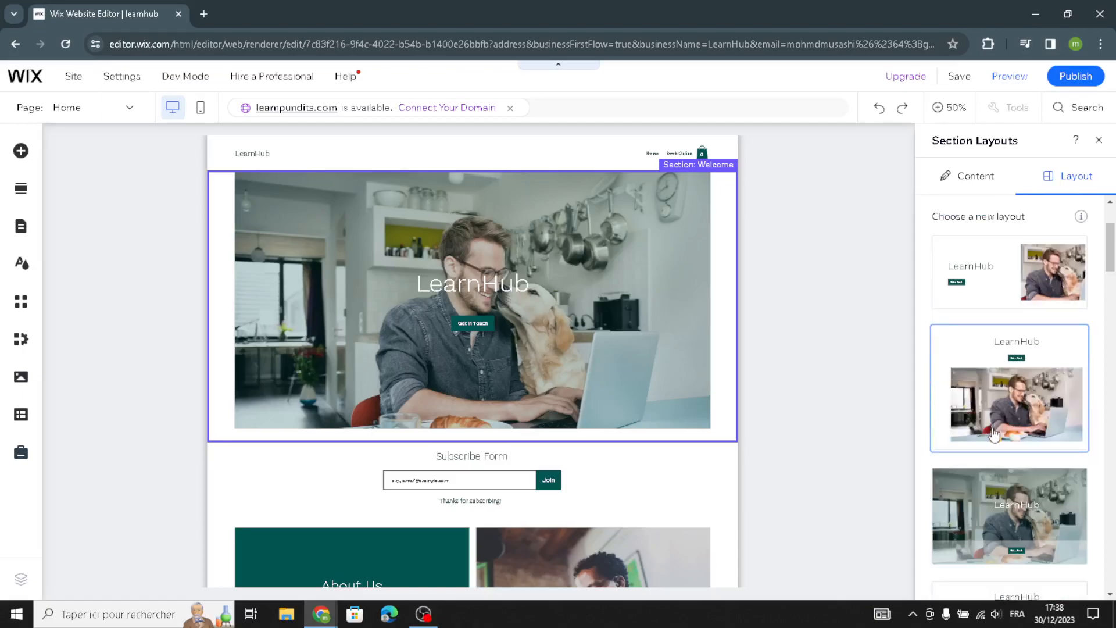
scroll(994, 433, "down", 5)
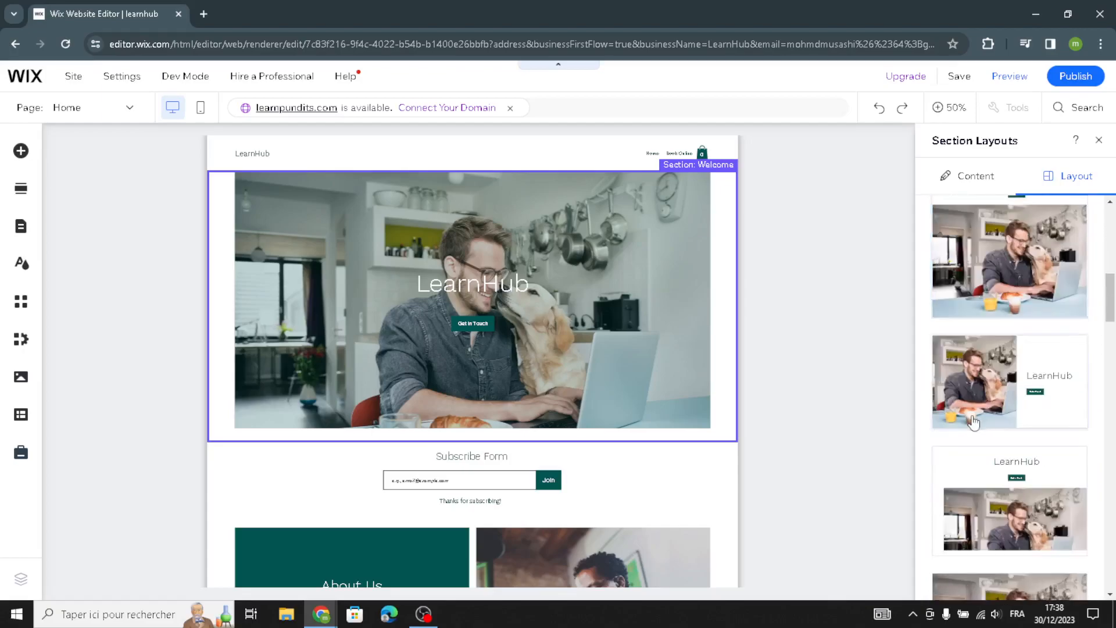
scroll(974, 422, "down", 5)
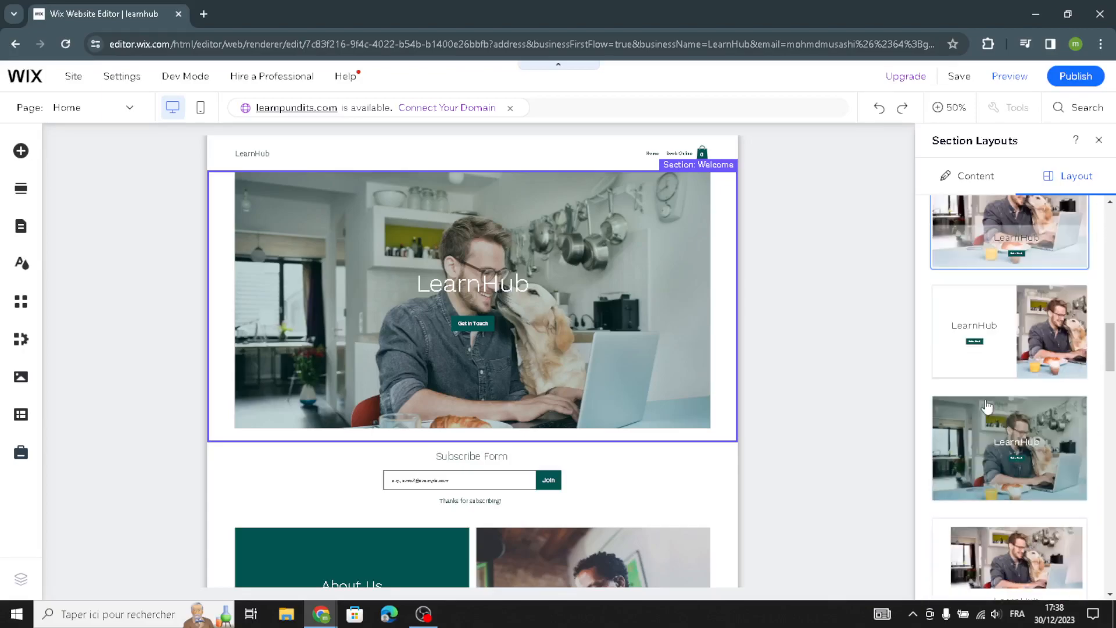
left_click(1099, 141)
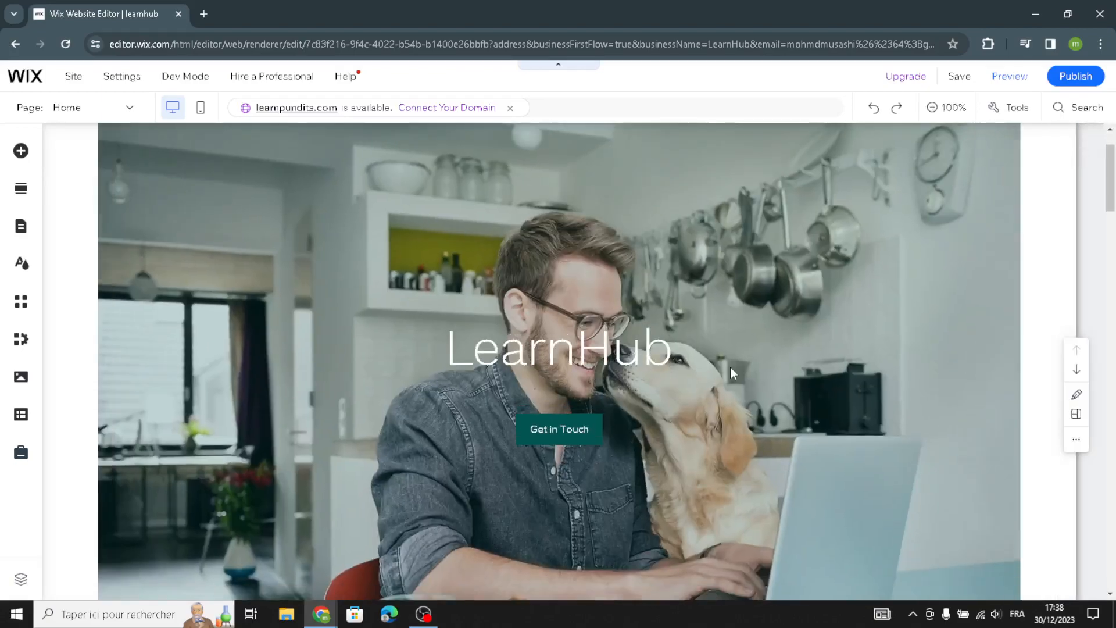